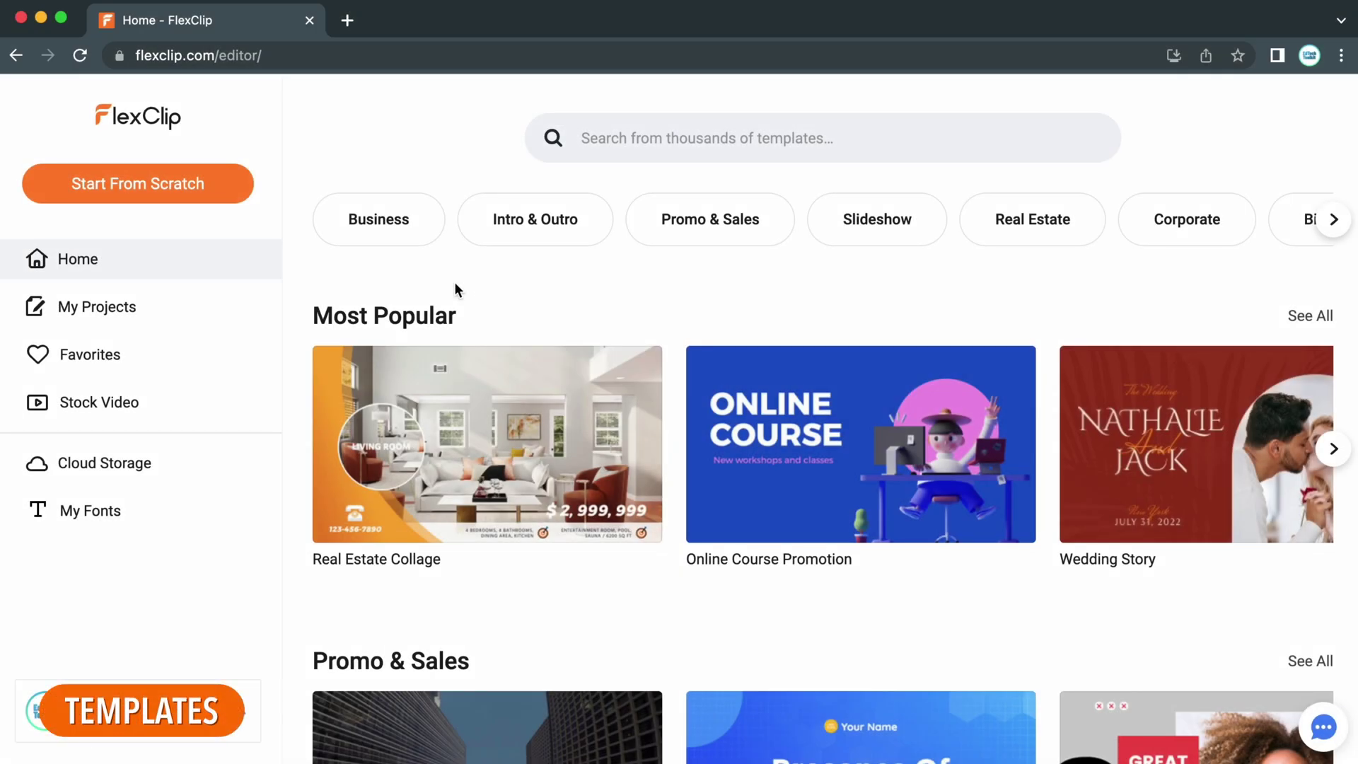
scroll(455, 284, down, 5)
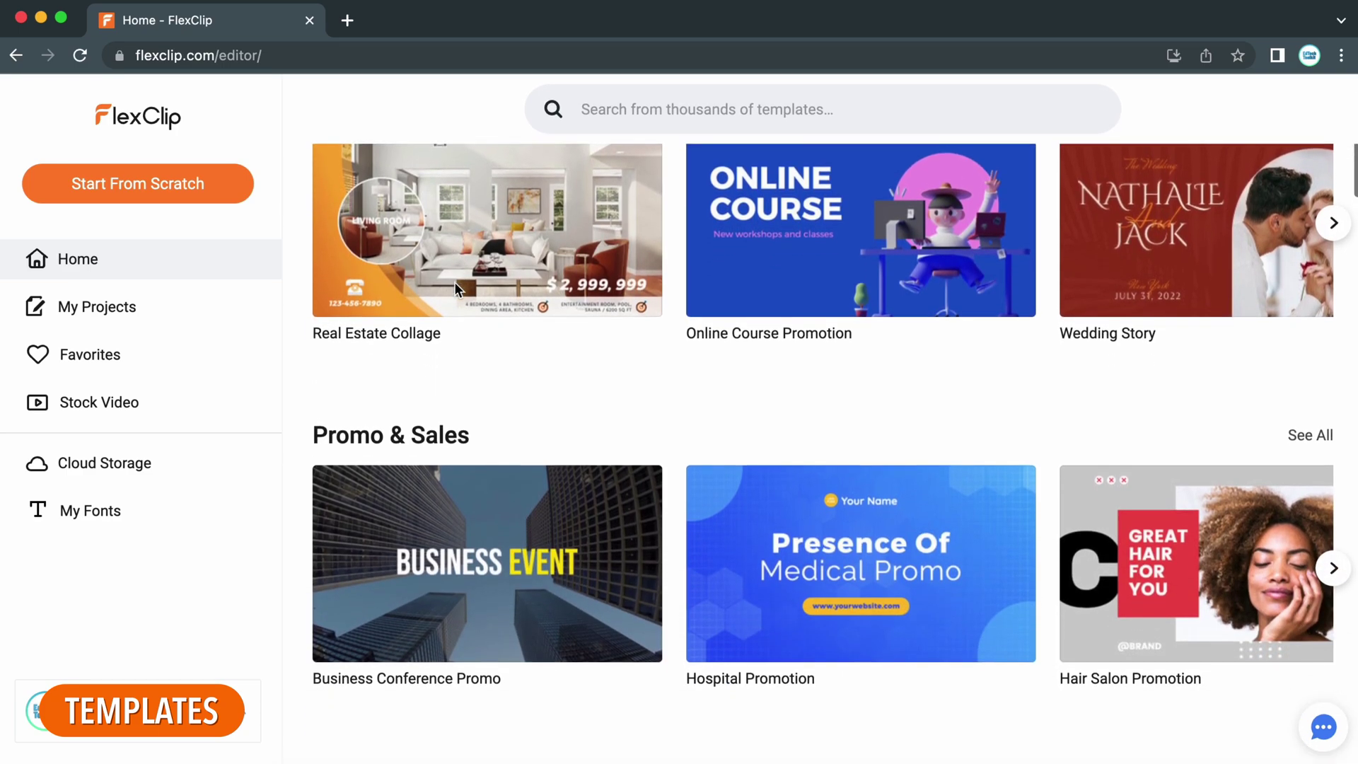
scroll(455, 287, down, 2)
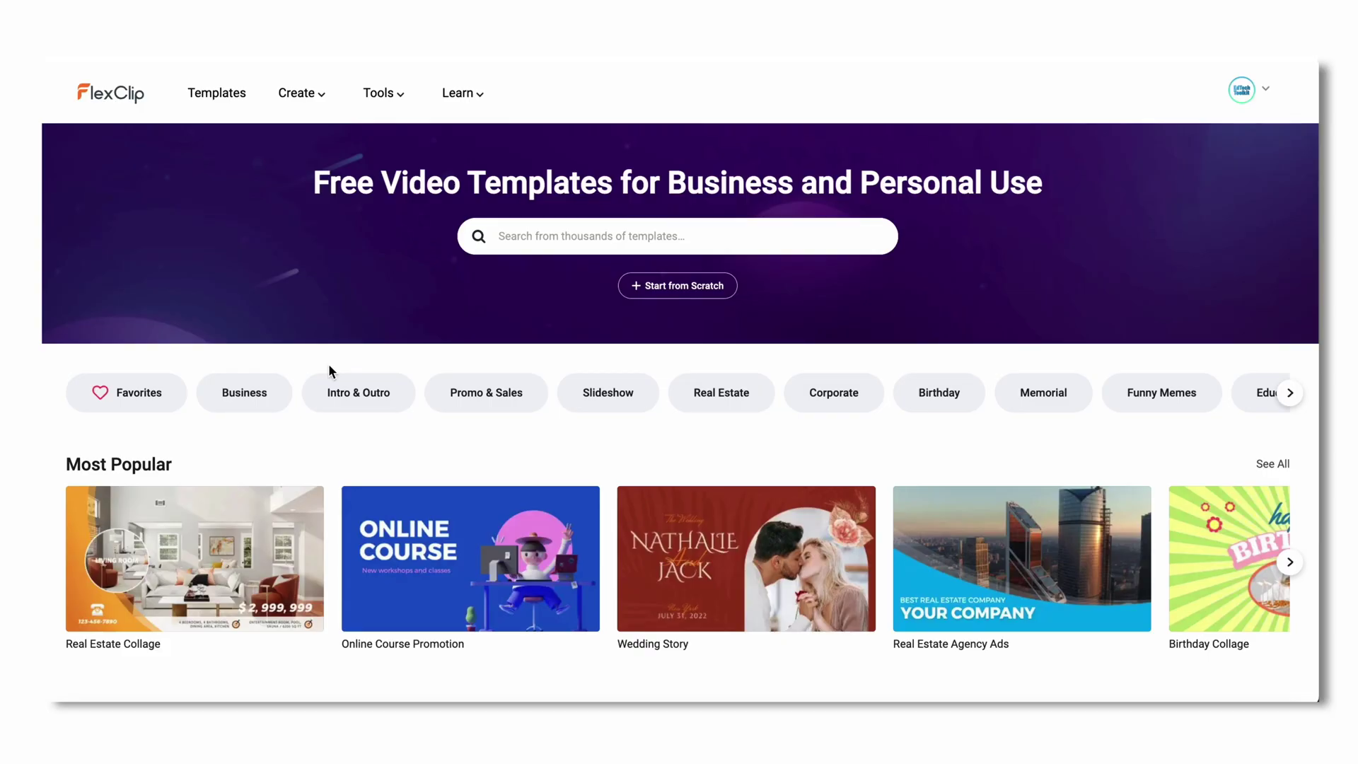
scroll(328, 365, down, 3)
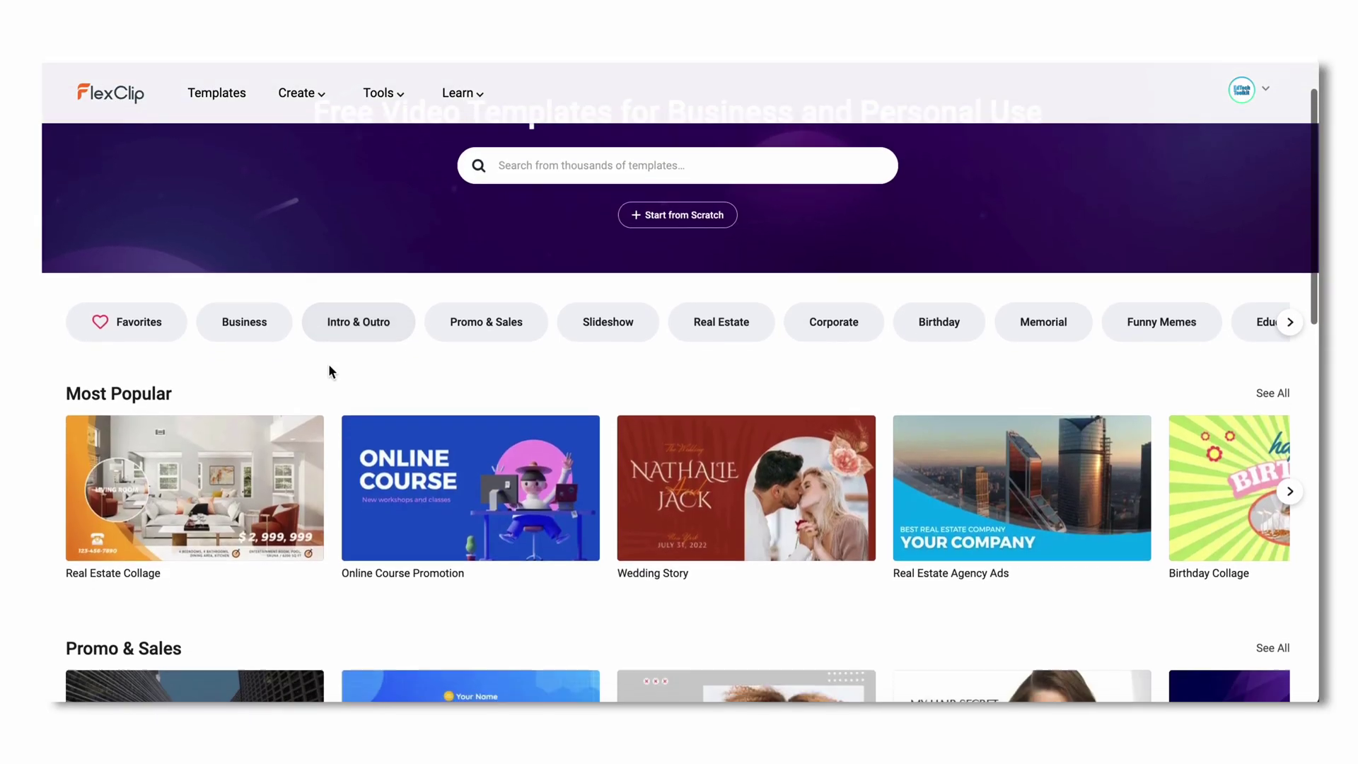
scroll(329, 365, down, 4)
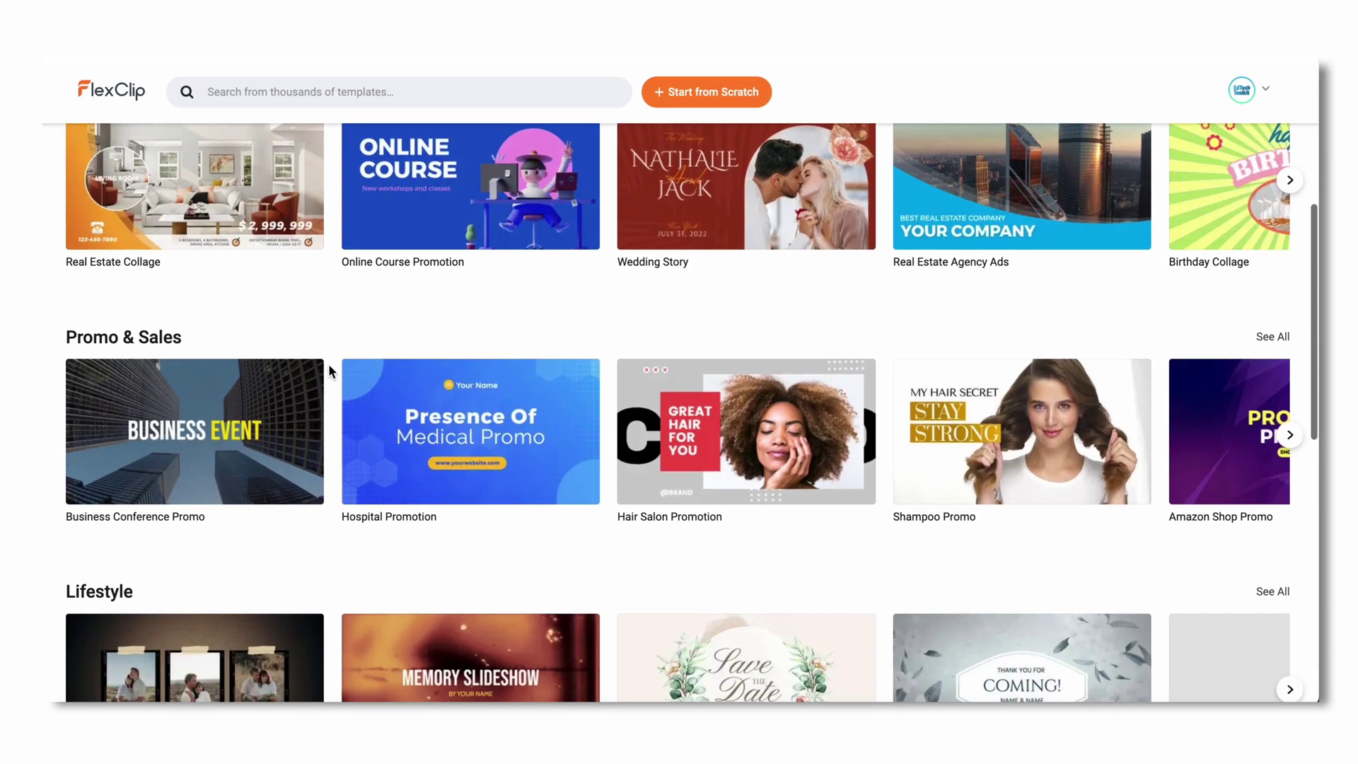
scroll(329, 367, down, 6)
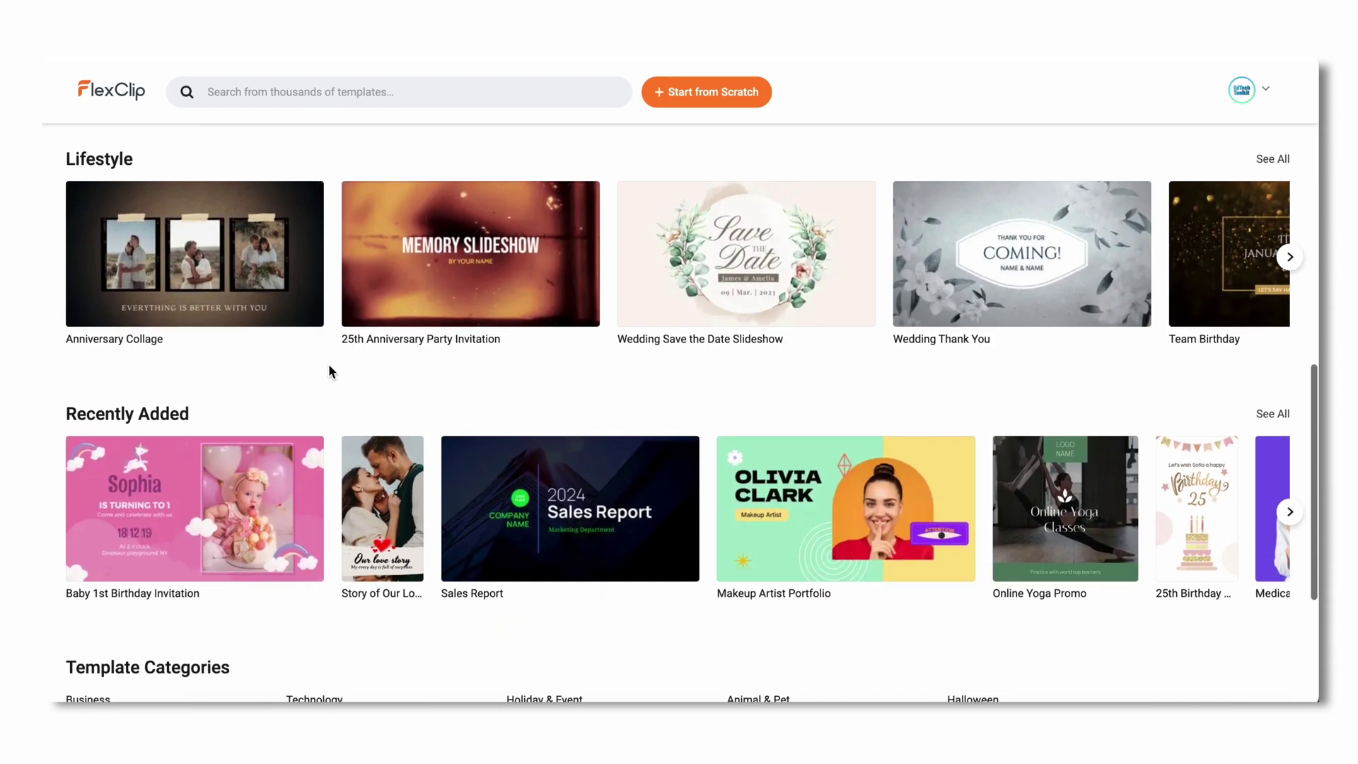
scroll(329, 368, down, 6)
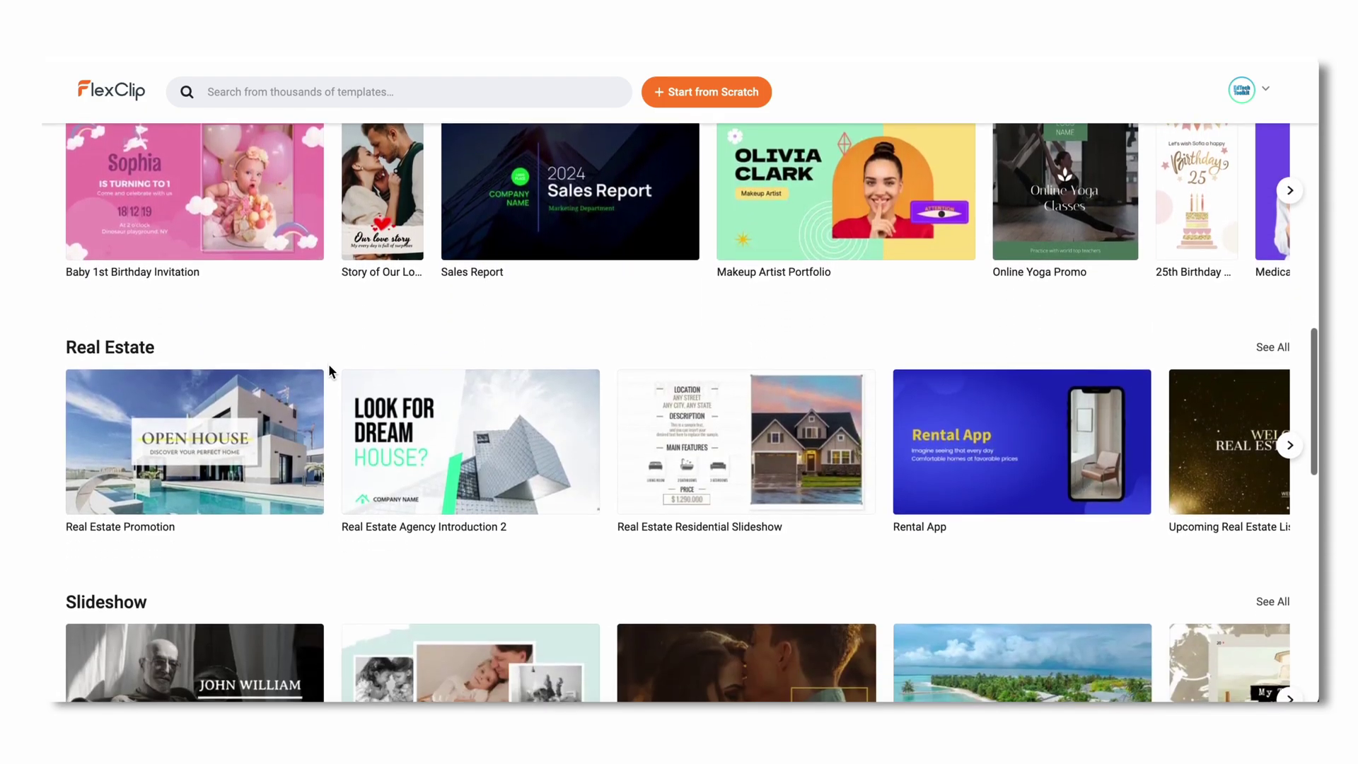
scroll(329, 365, down, 5)
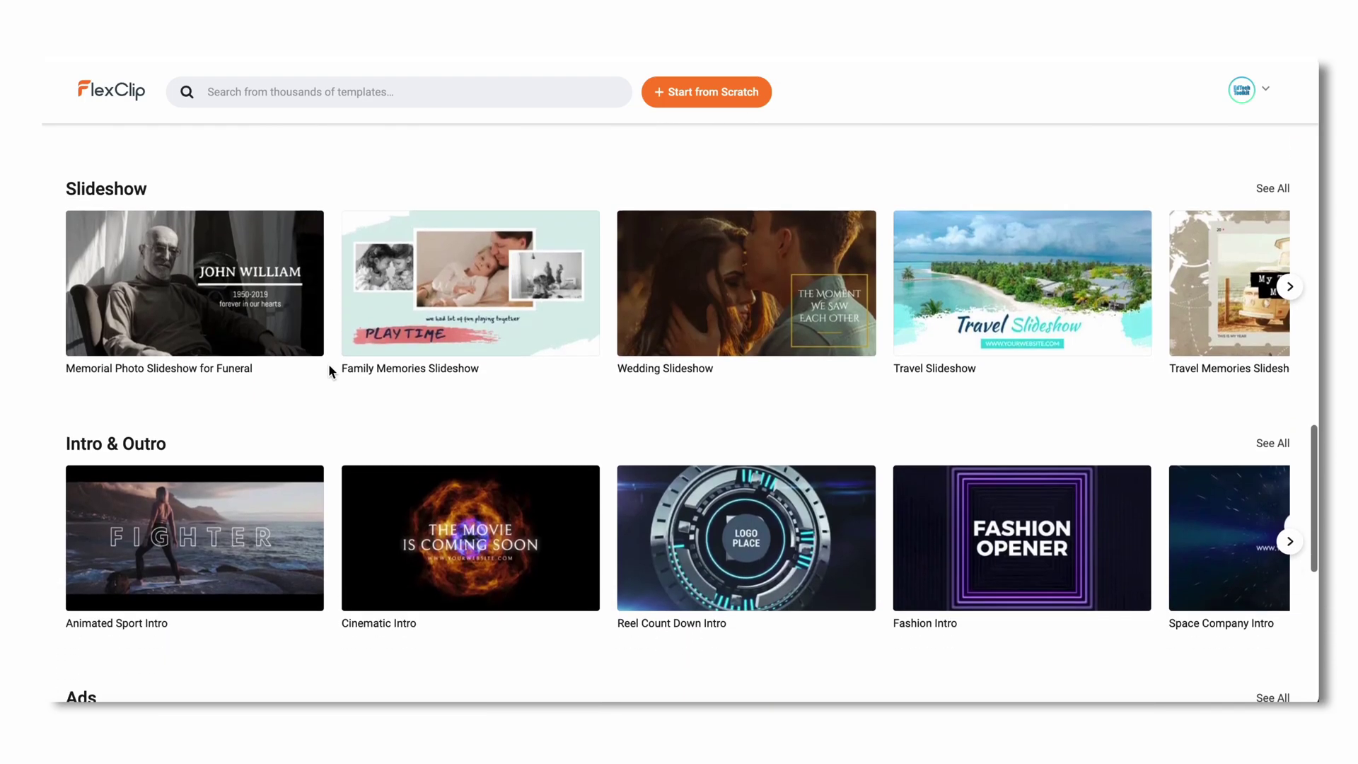
scroll(328, 366, down, 7)
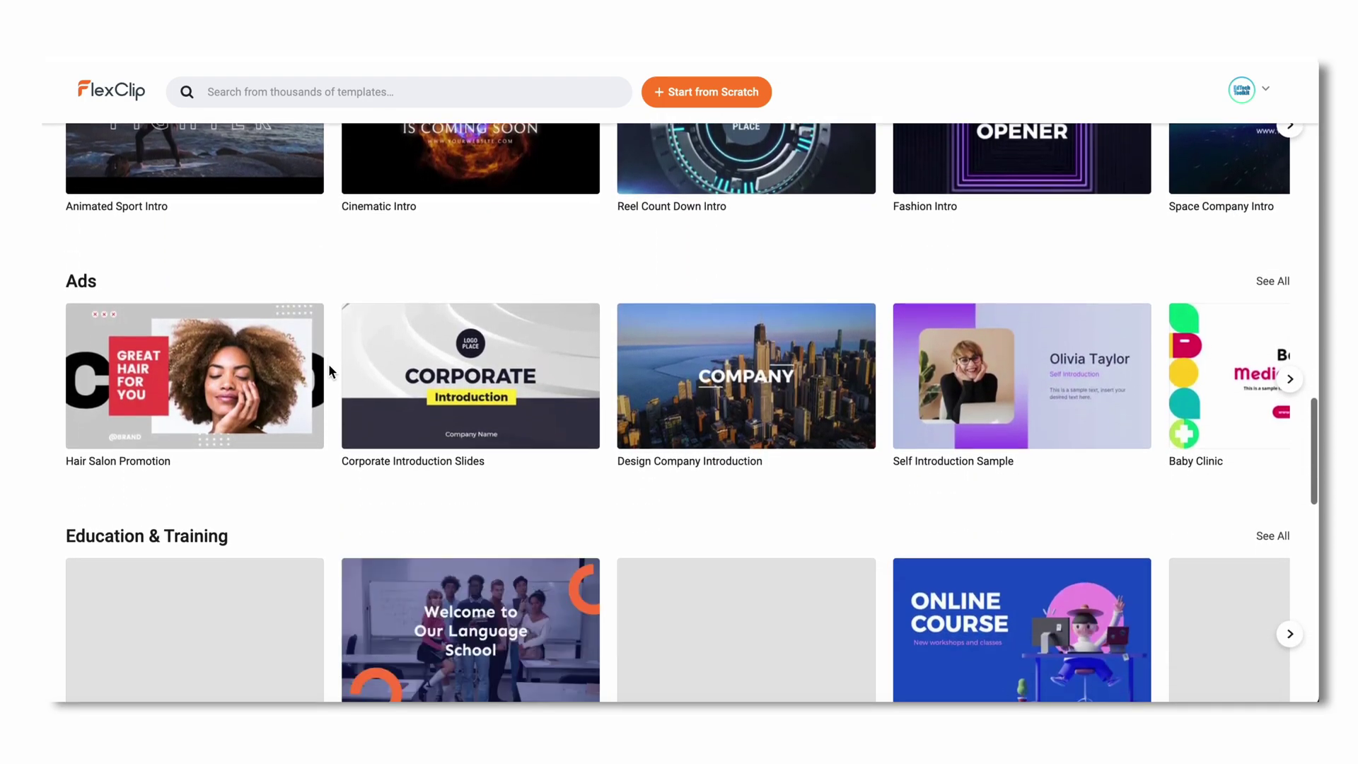
scroll(330, 371, down, 7)
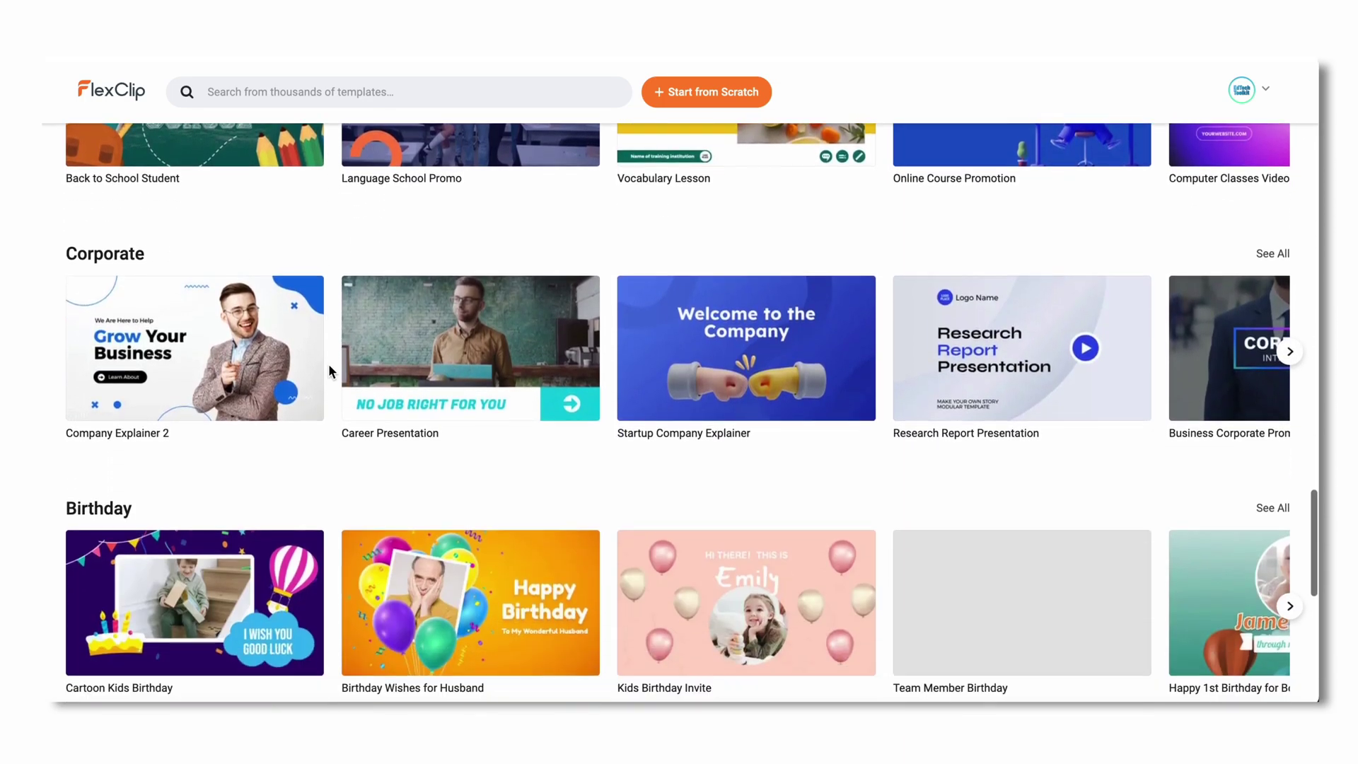
scroll(329, 371, down, 8)
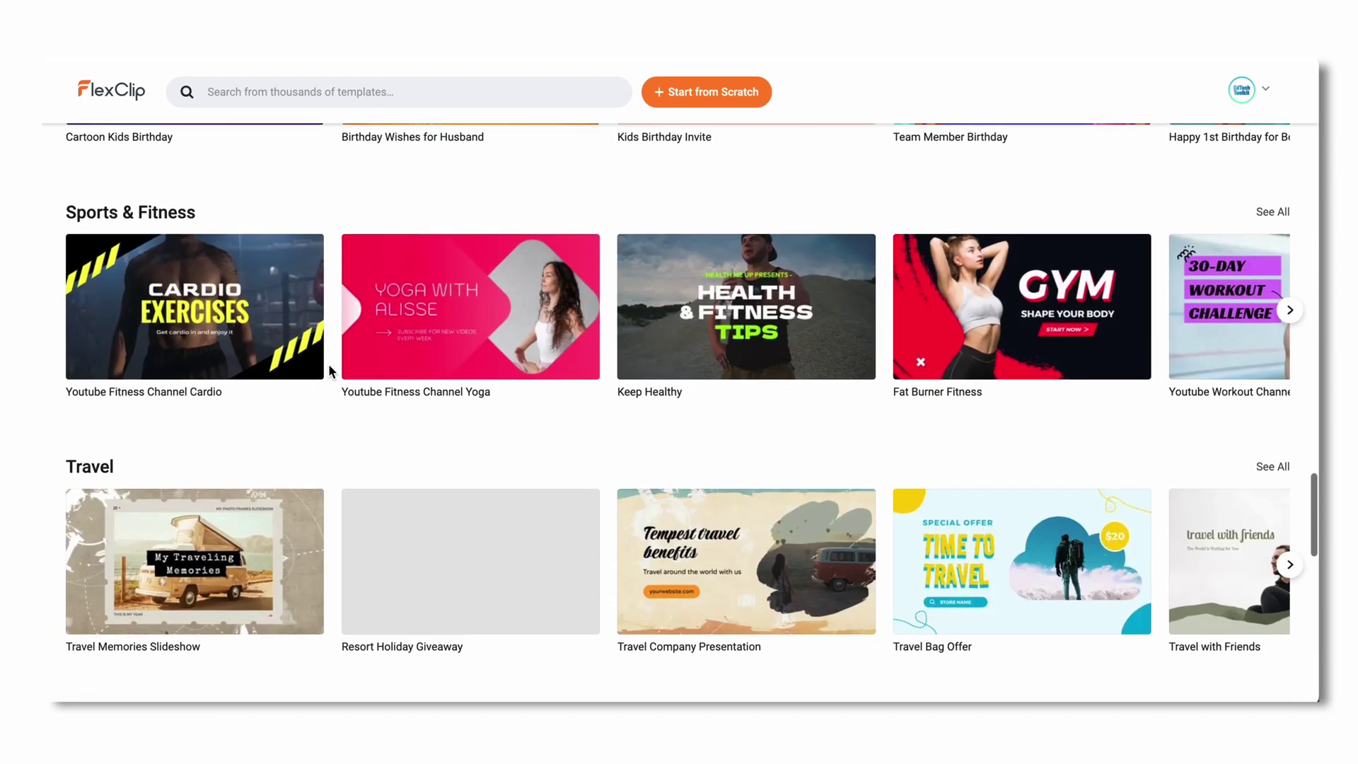
scroll(329, 369, down, 8)
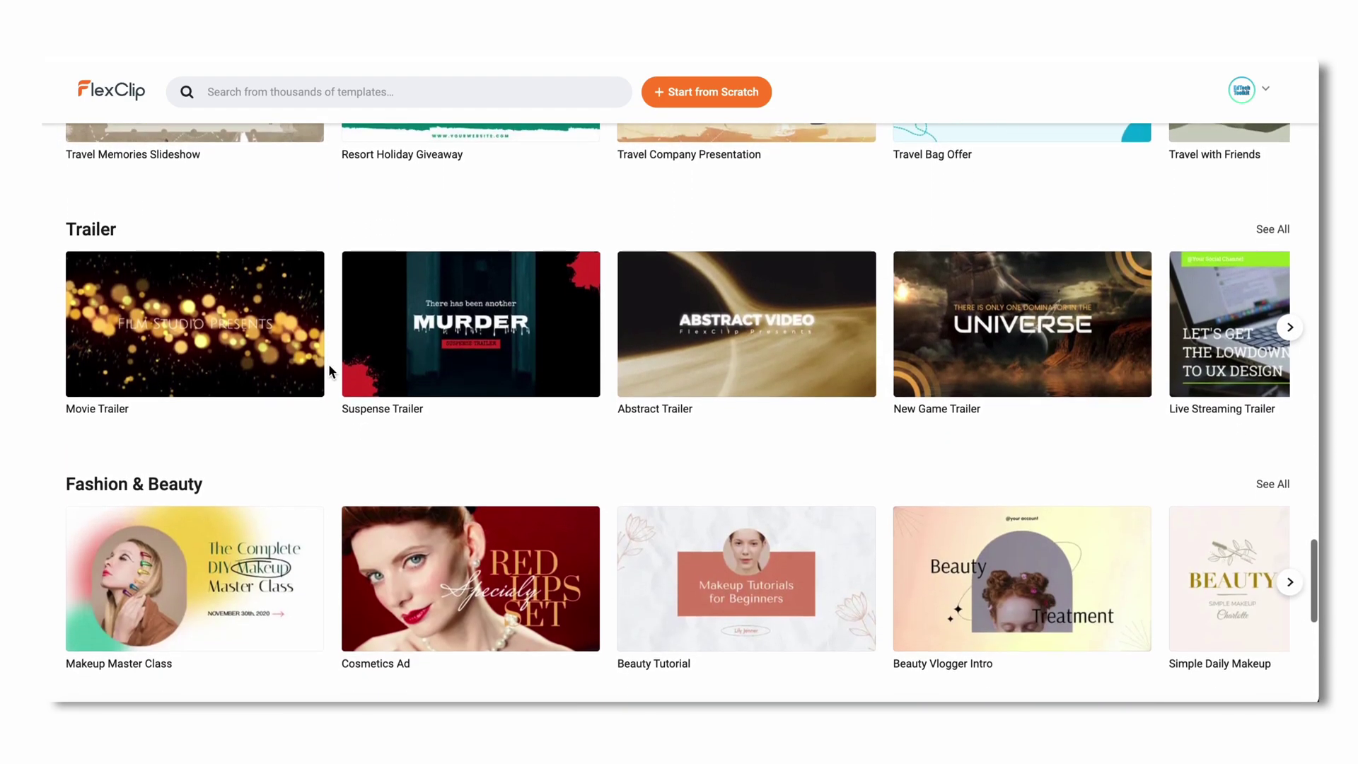
scroll(329, 371, down, 6)
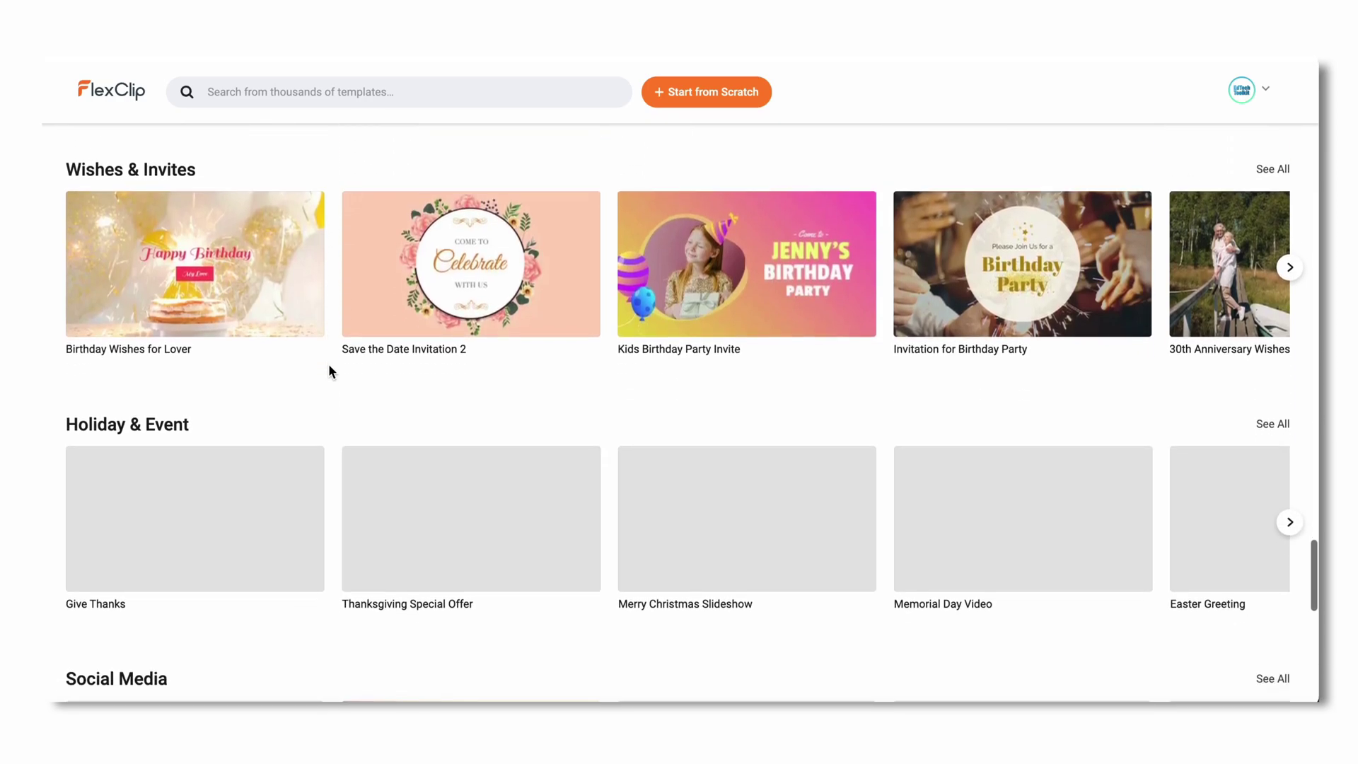
scroll(329, 371, down, 7)
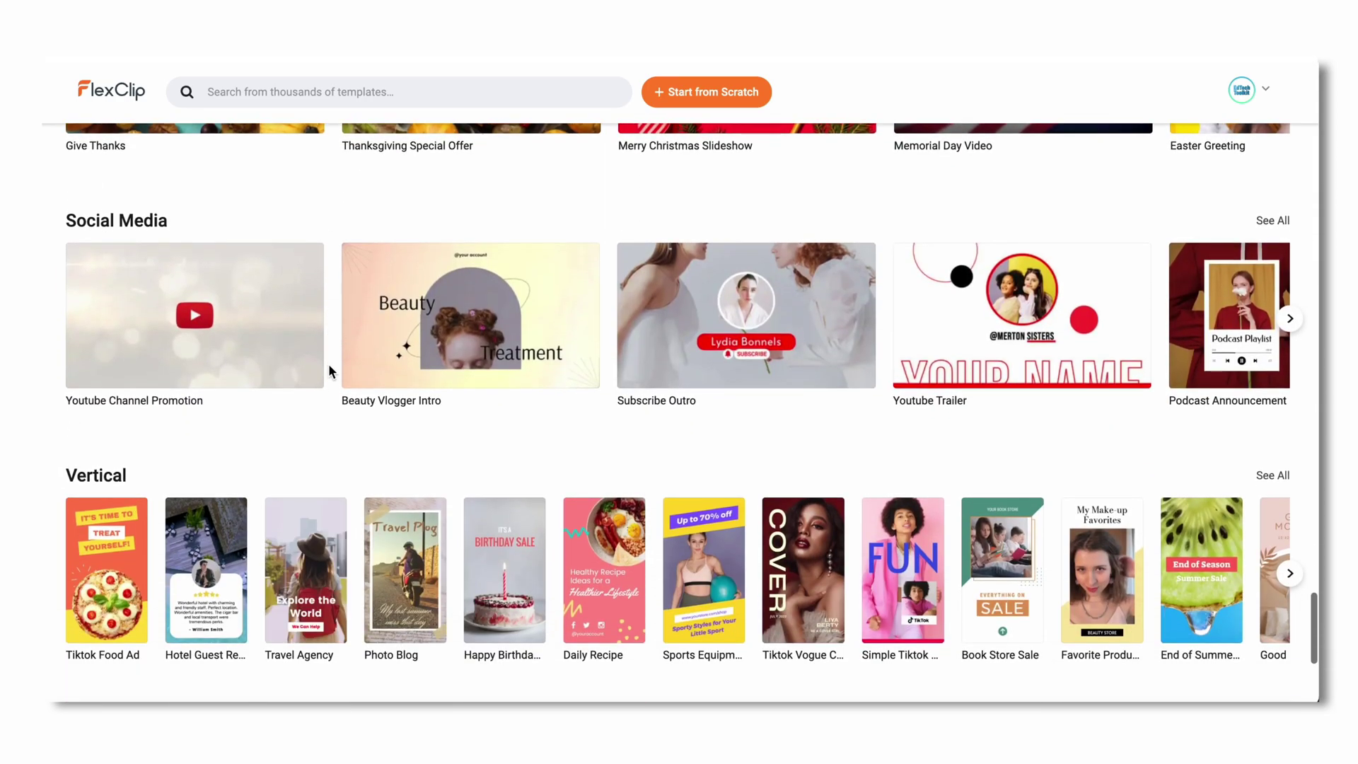
scroll(328, 372, down, 2)
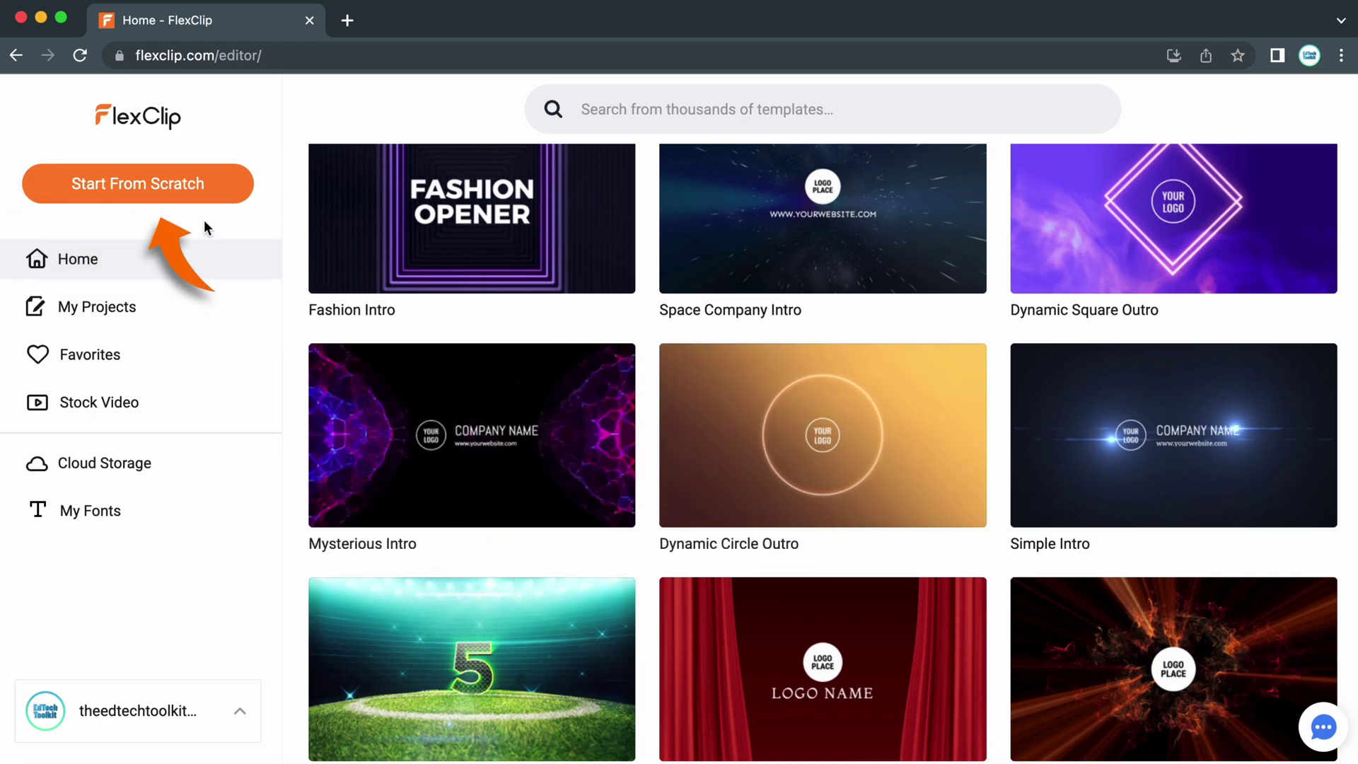
- Create a blank 16:9 project from scratch in Timeline Mode
click(169, 187)
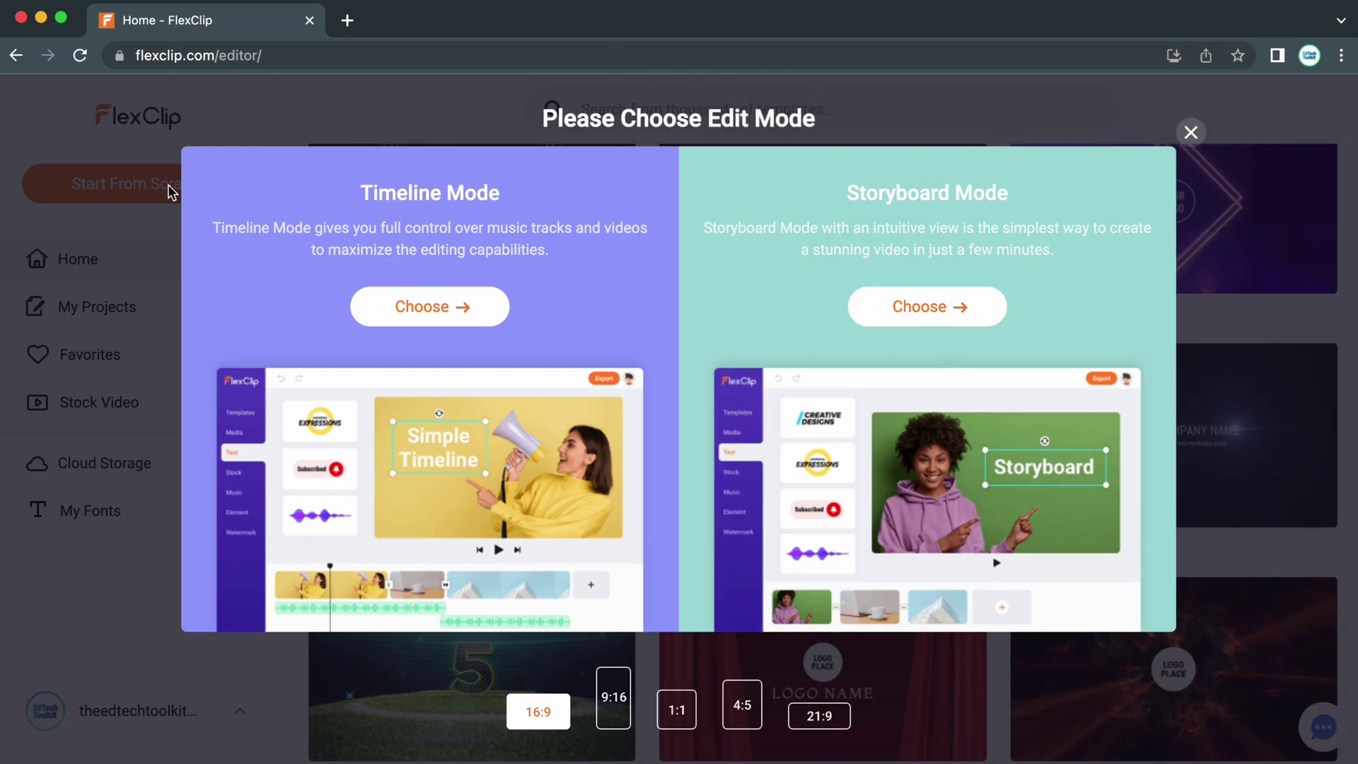
click(411, 327)
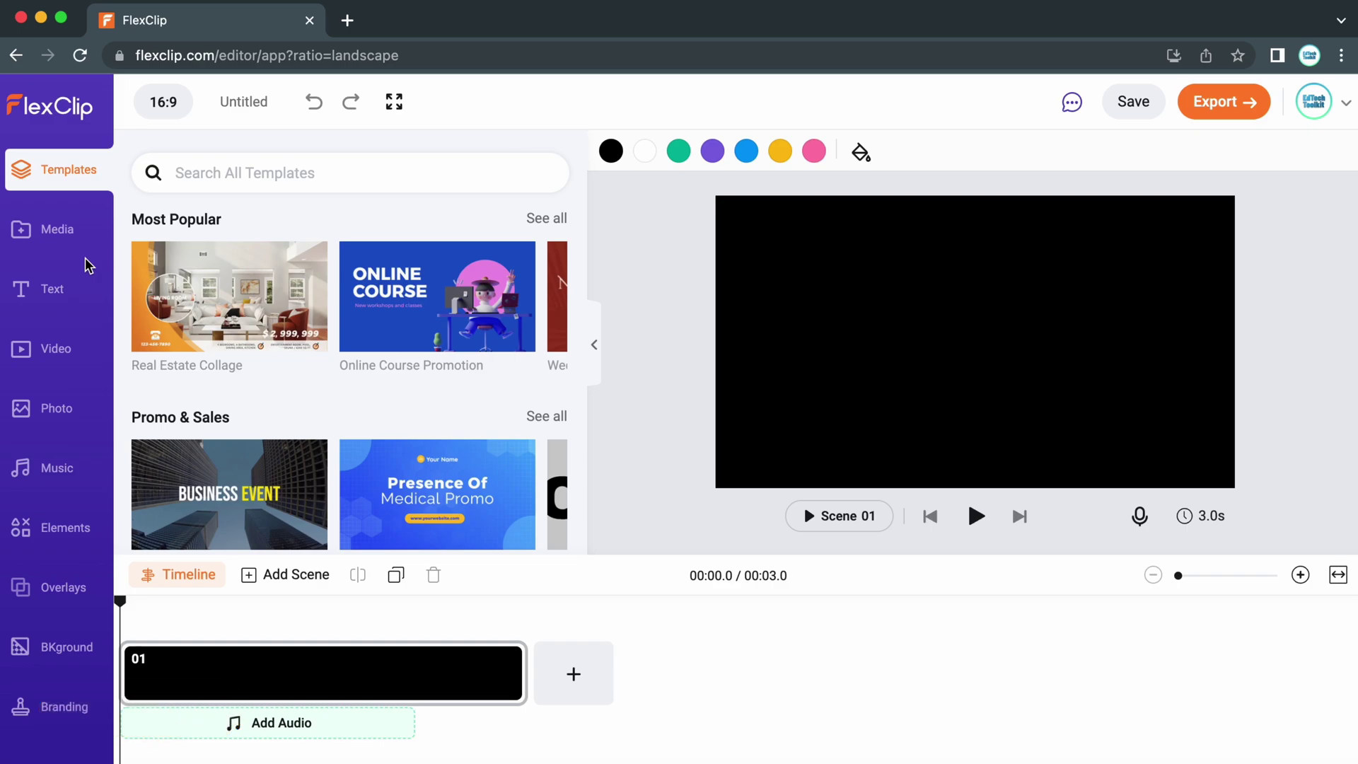
- Add the Mega Grunge Blue stock background clip as scene 01
click(55, 231)
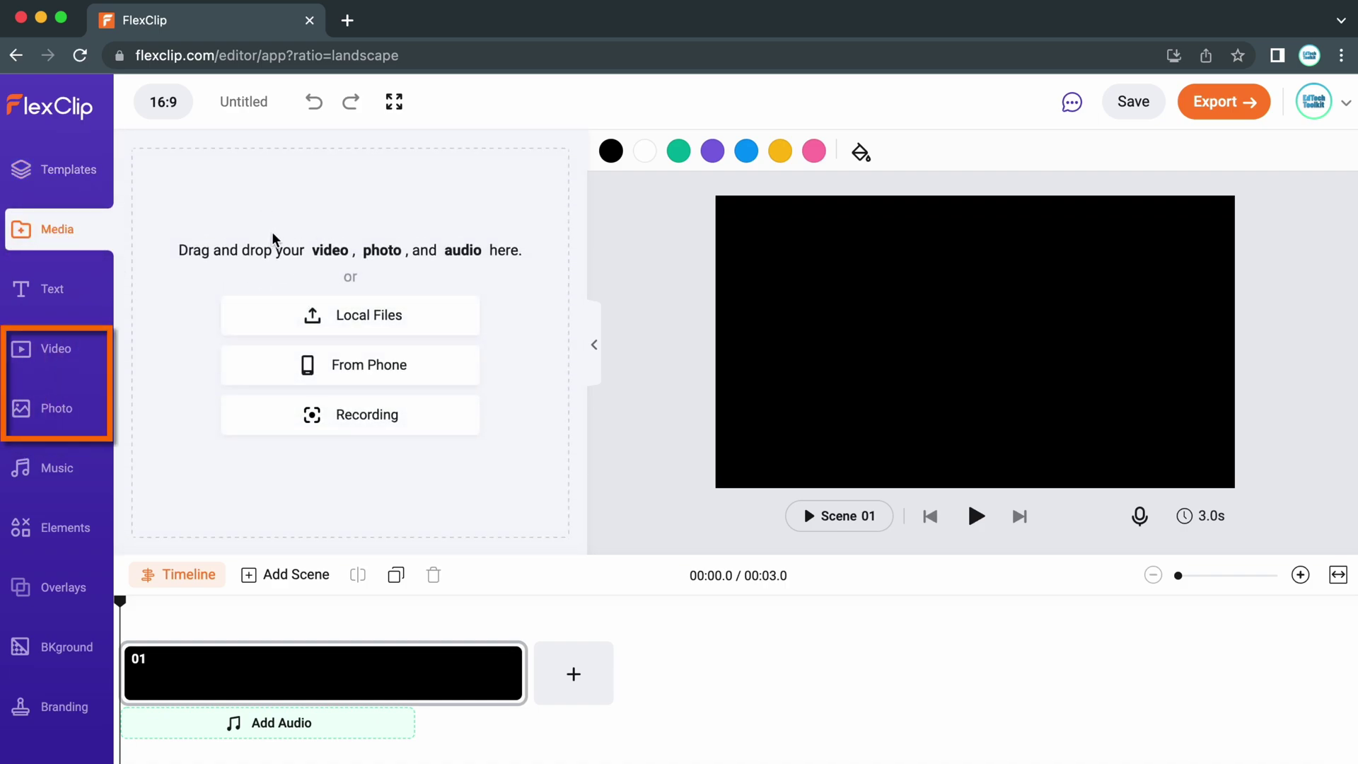
click(65, 356)
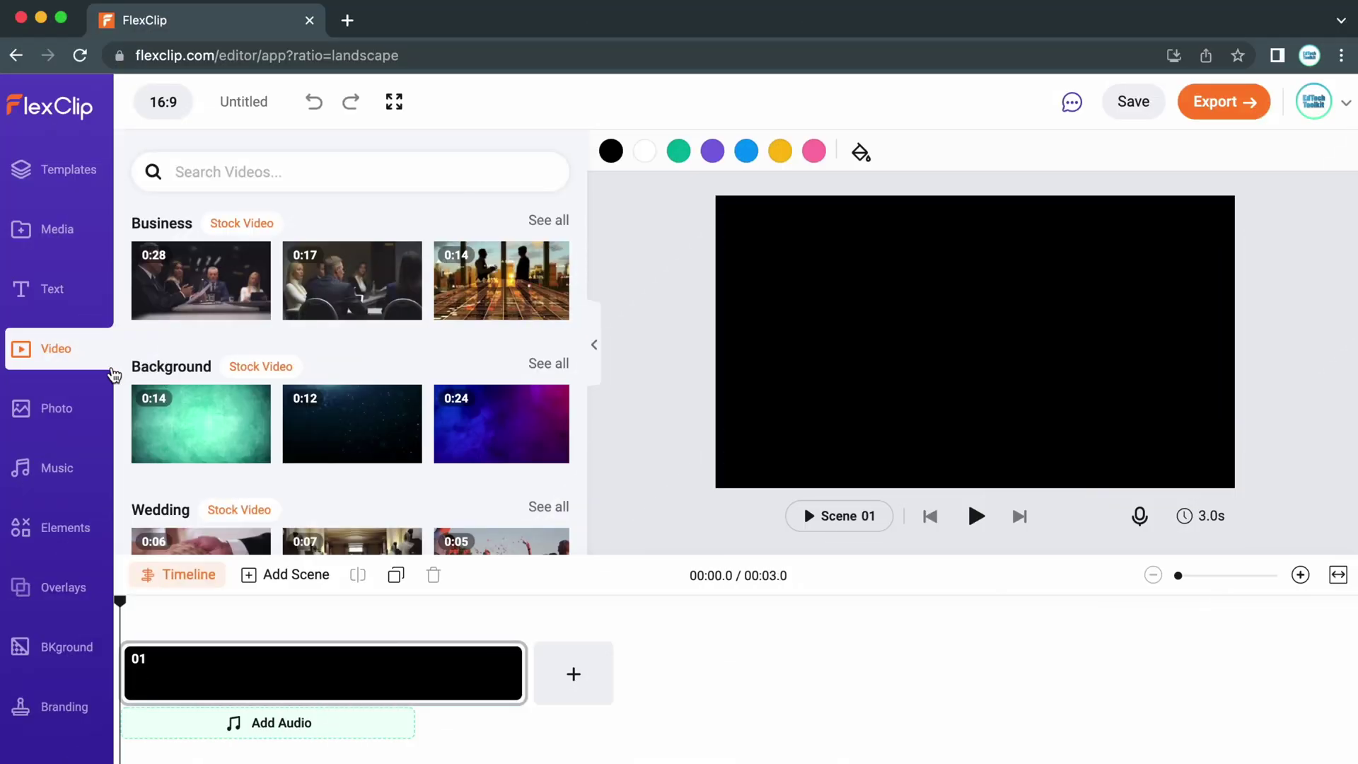
mouse_move(233, 470)
drag(232, 470, 361, 696)
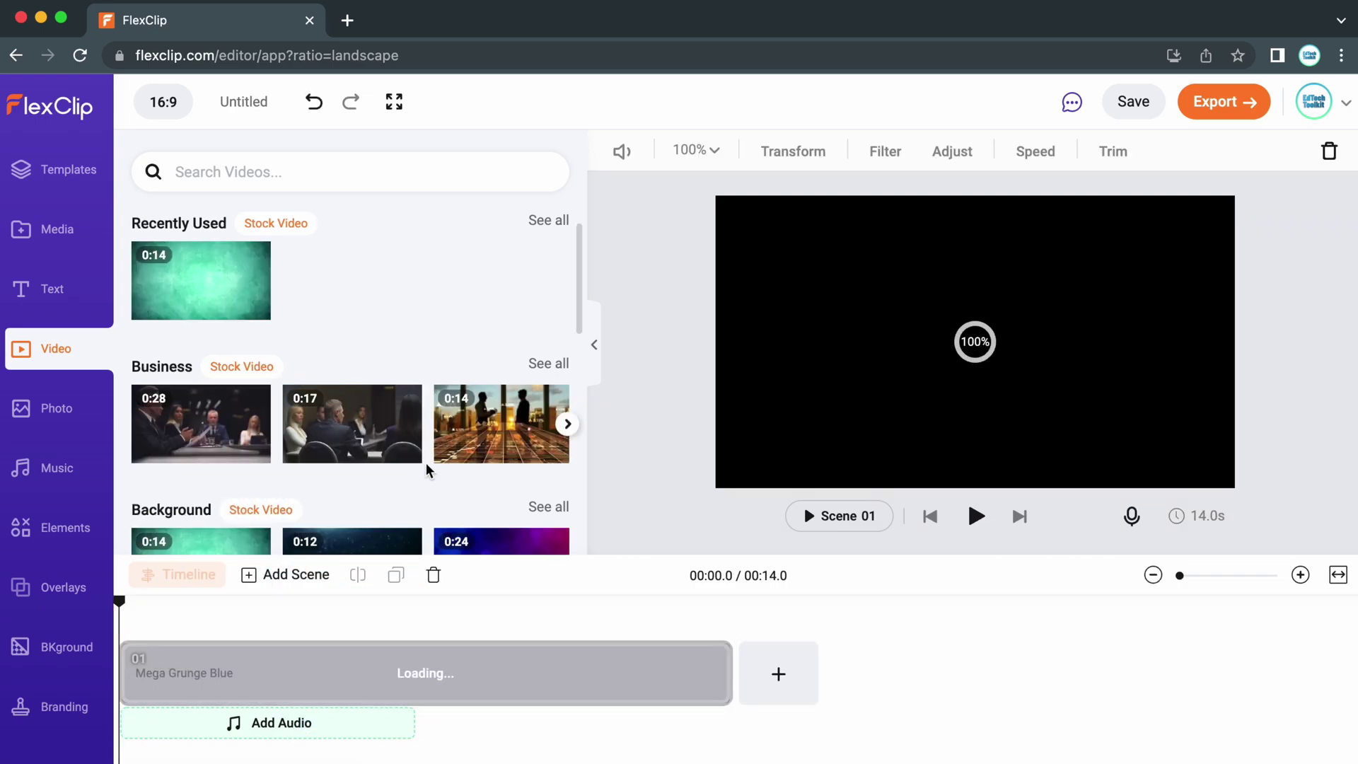
- Add the colourful wave clip and the neon frame clip as scenes 02 and 03
scroll(424, 470, down, 4)
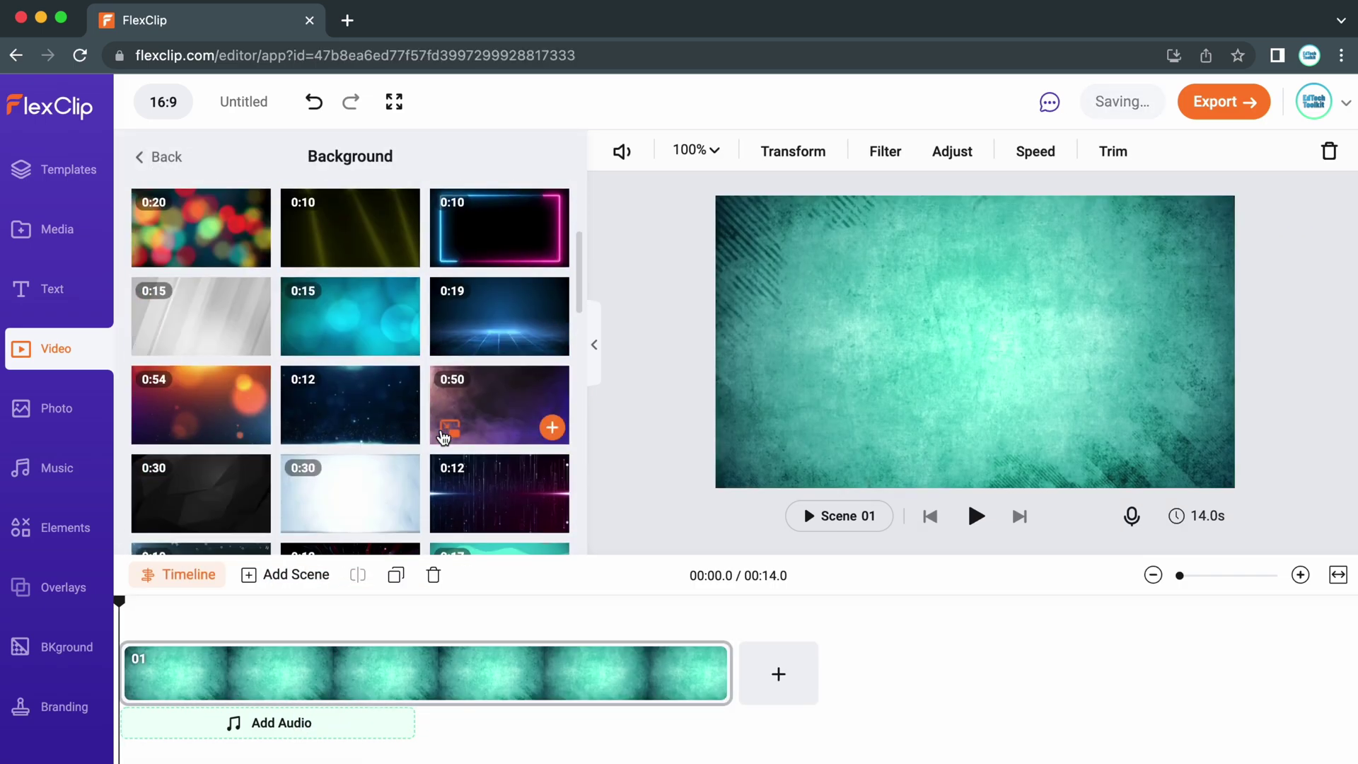
scroll(444, 437, down, 3)
click(552, 414)
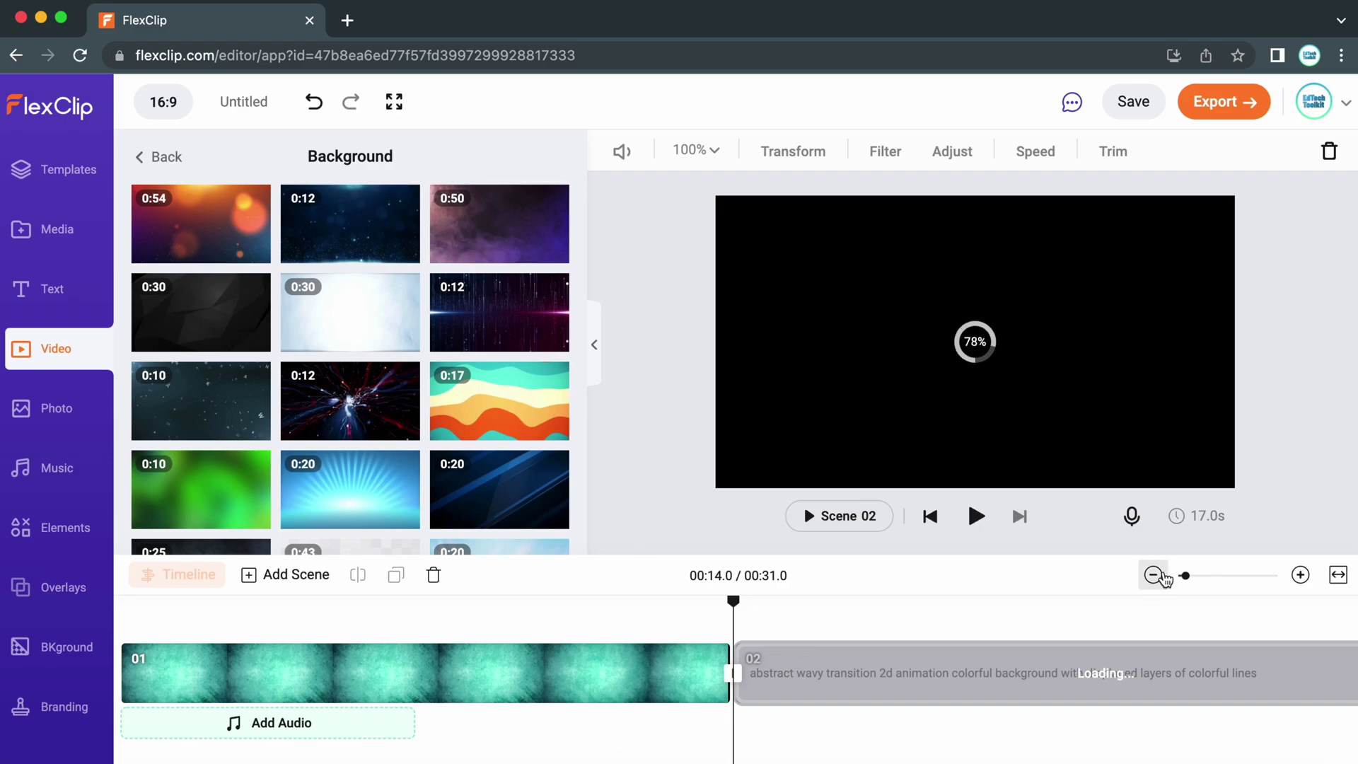
scroll(488, 425, up, 5)
drag(488, 404, 594, 672)
click(57, 408)
- Search stock photos for 'filming' and add a camera photo to scene 01 as picture-in-picture
click(319, 213)
text(filming)
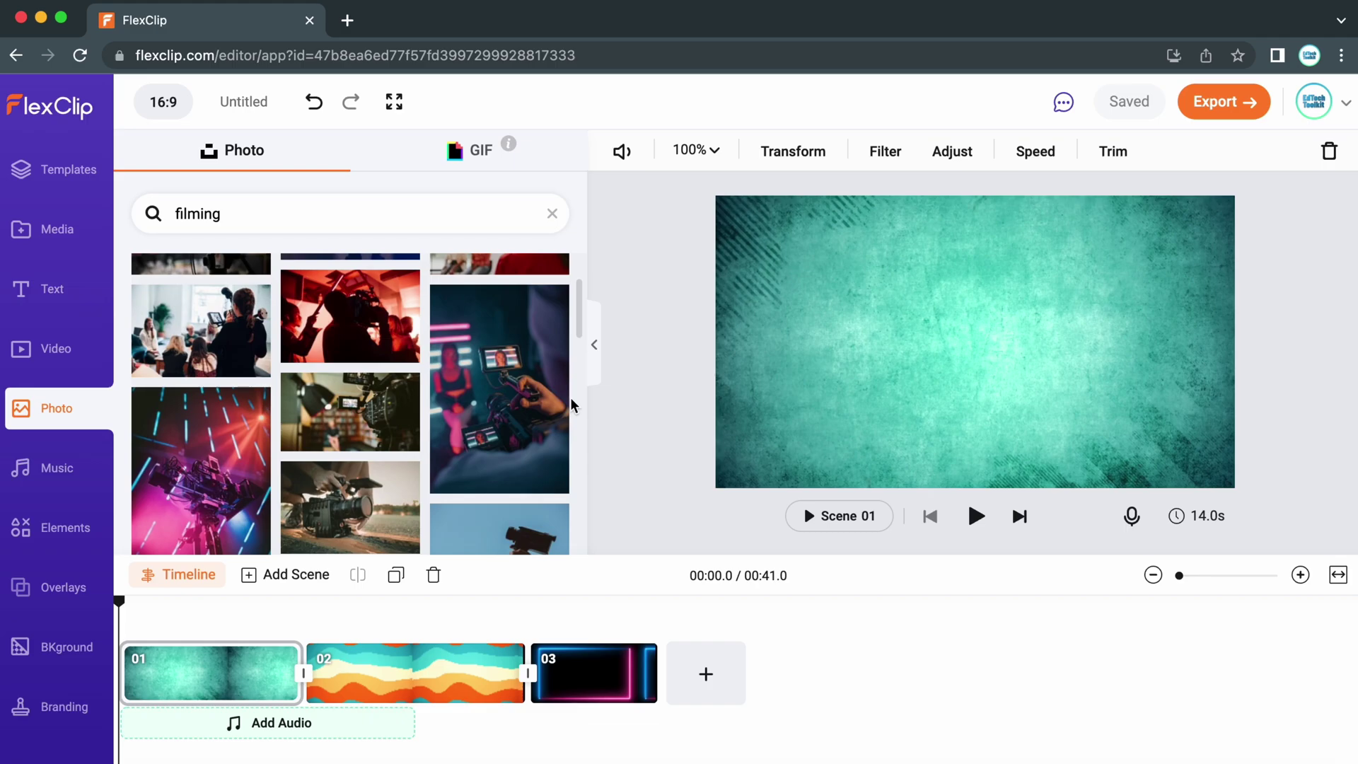
mouse_move(461, 402)
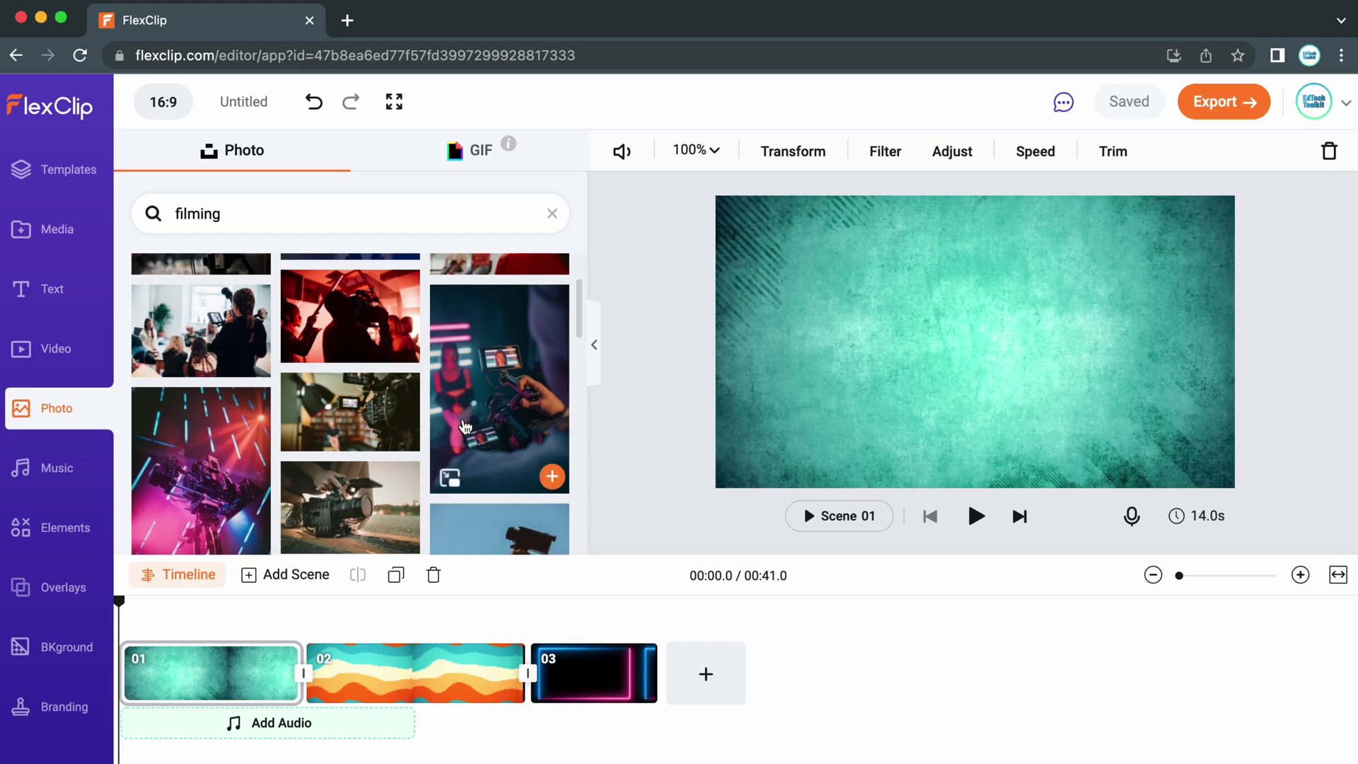
click(450, 479)
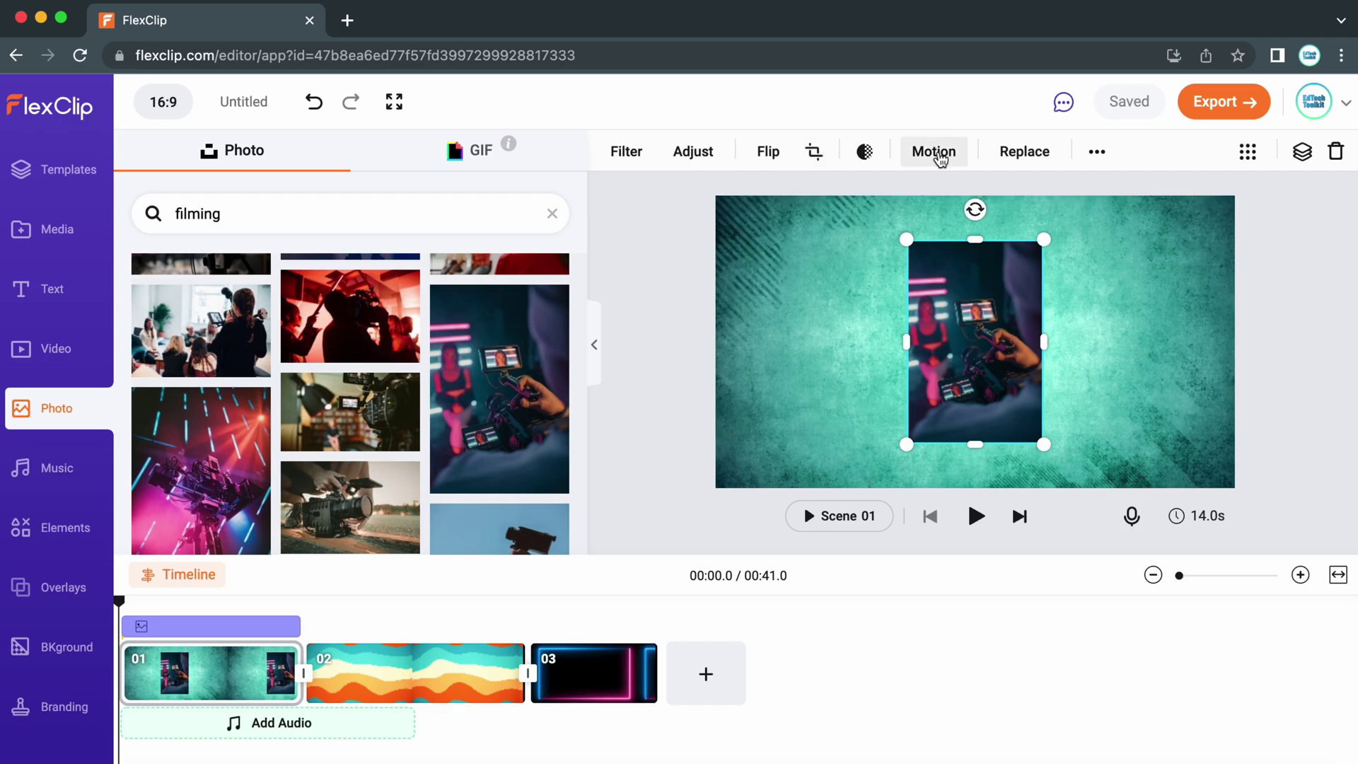
- Enlarge and centre the camera photo, then trim scene 01 to 11.7 seconds
drag(906, 444, 928, 427)
click(634, 486)
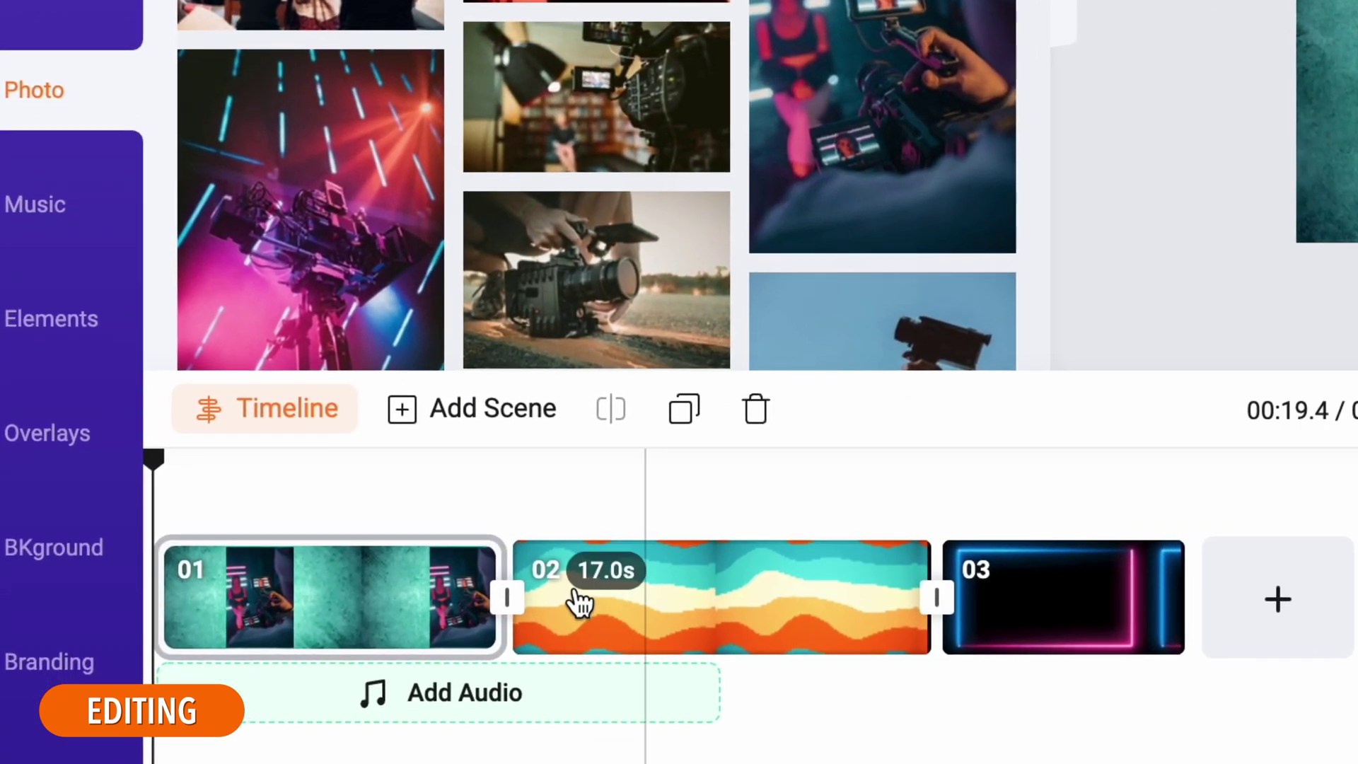
drag(480, 610, 422, 598)
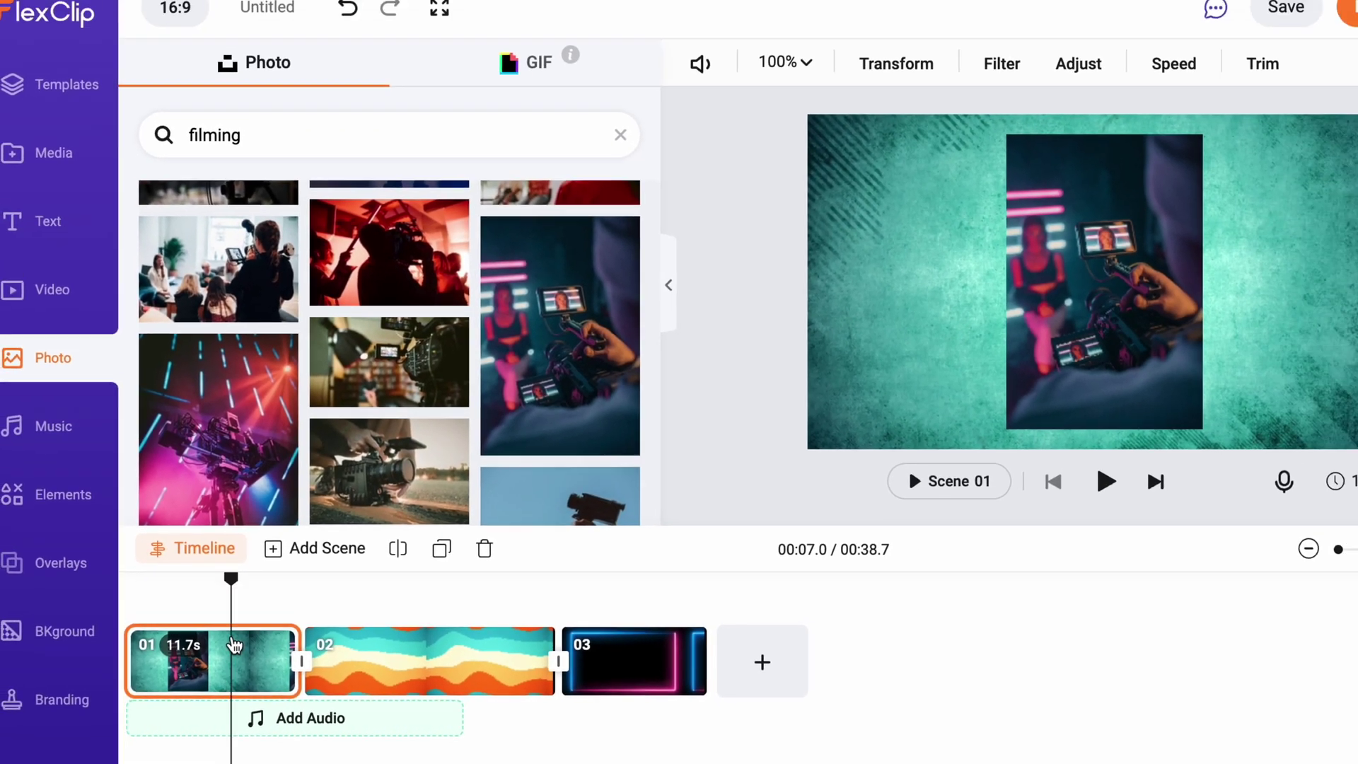
- Cut the camera photo to about 8.7 s, then split scene 01 at 8.5 s into a 3.1 s scene 02
double_click(261, 624)
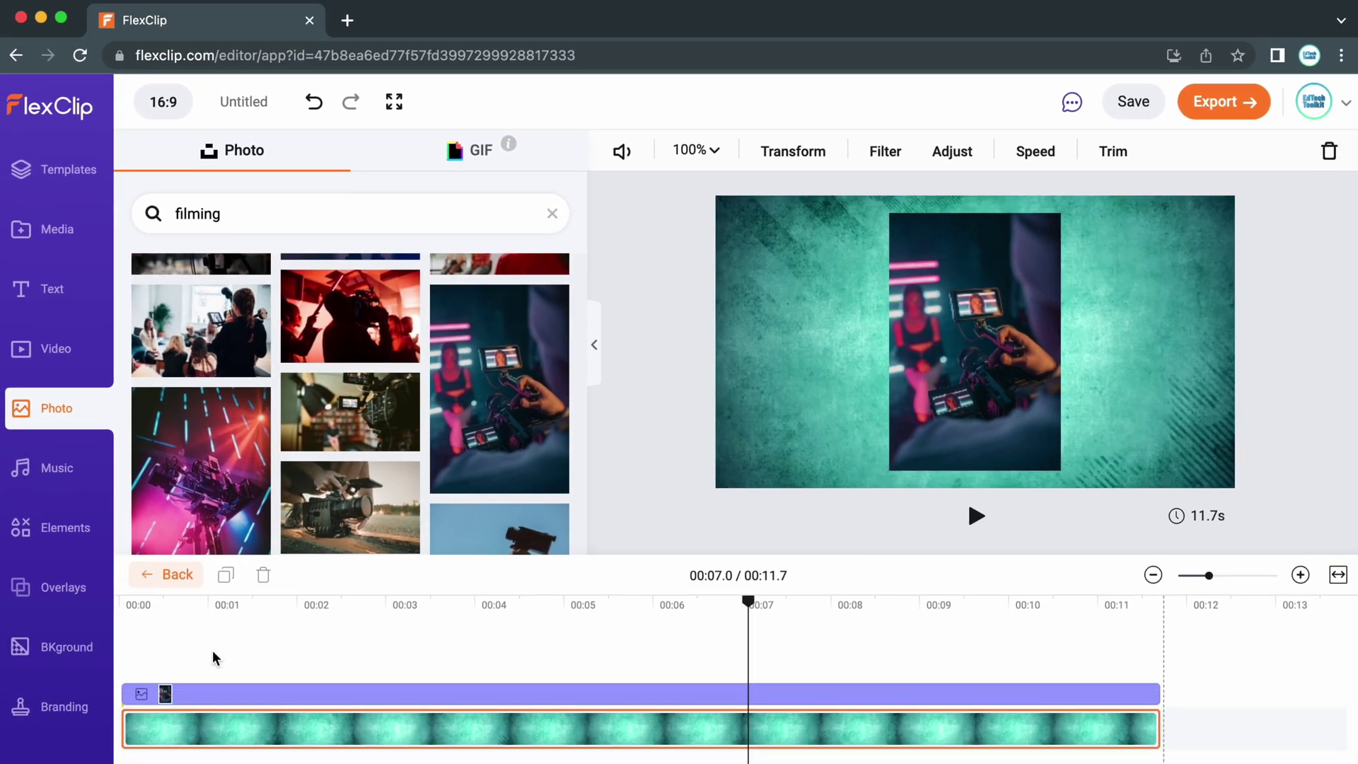
click(970, 694)
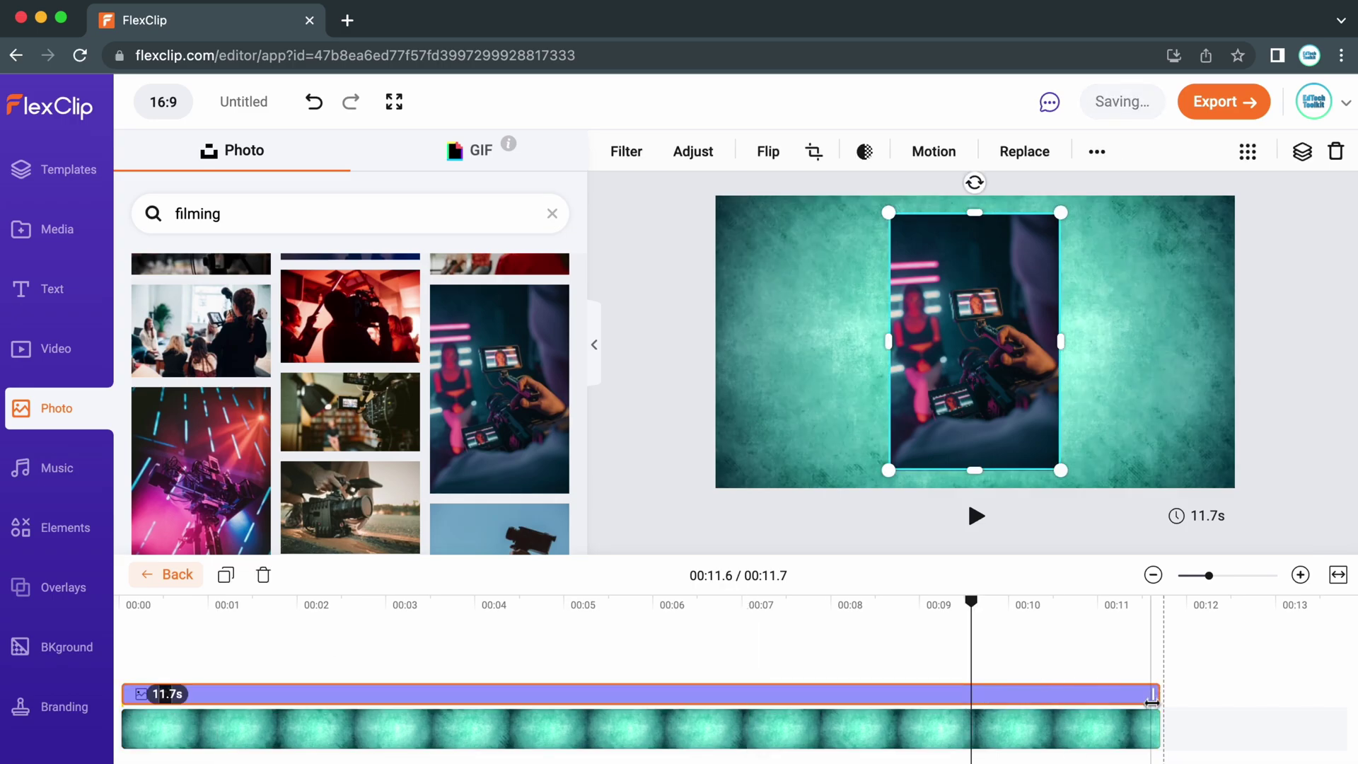
drag(1155, 699, 888, 699)
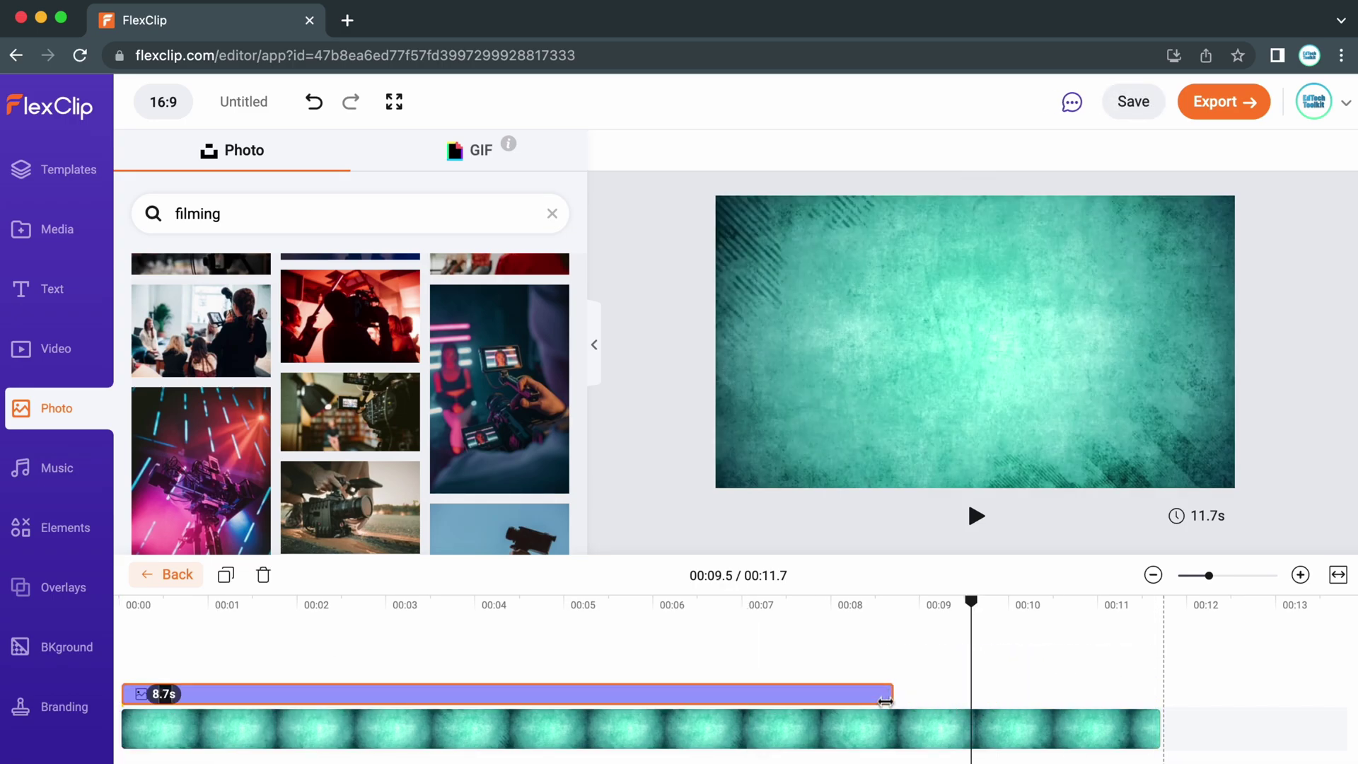
click(168, 574)
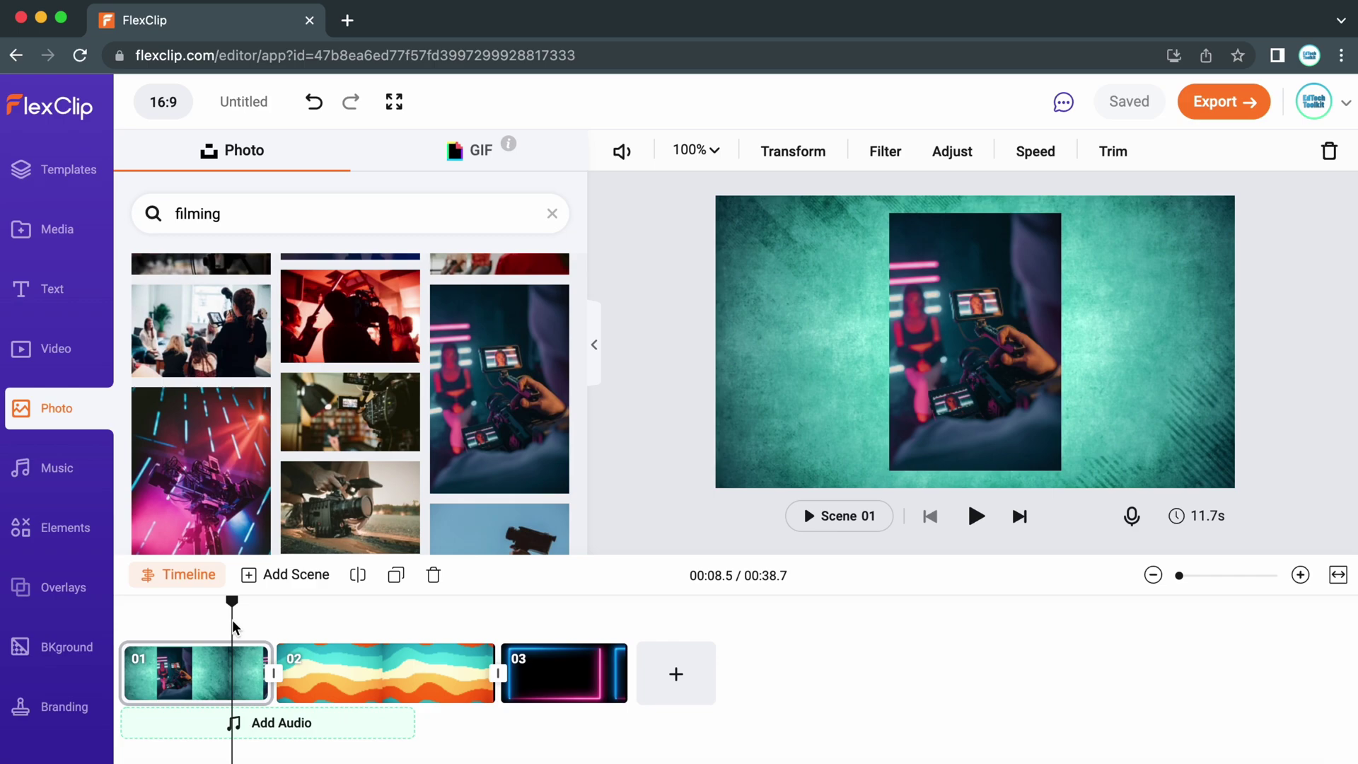
click(358, 577)
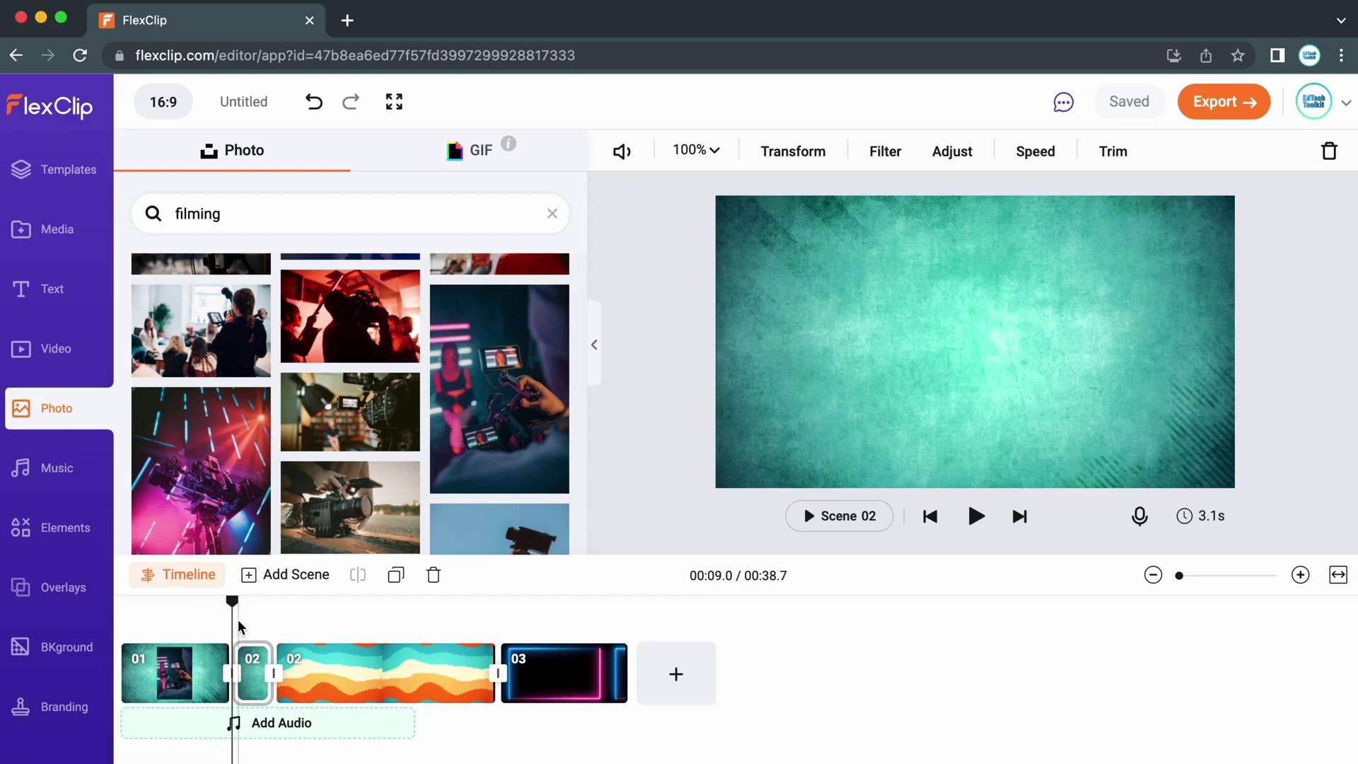
- Add a 0.8-second Shape Stretch transition, To Left And Right, between scenes 01 and 02
click(273, 678)
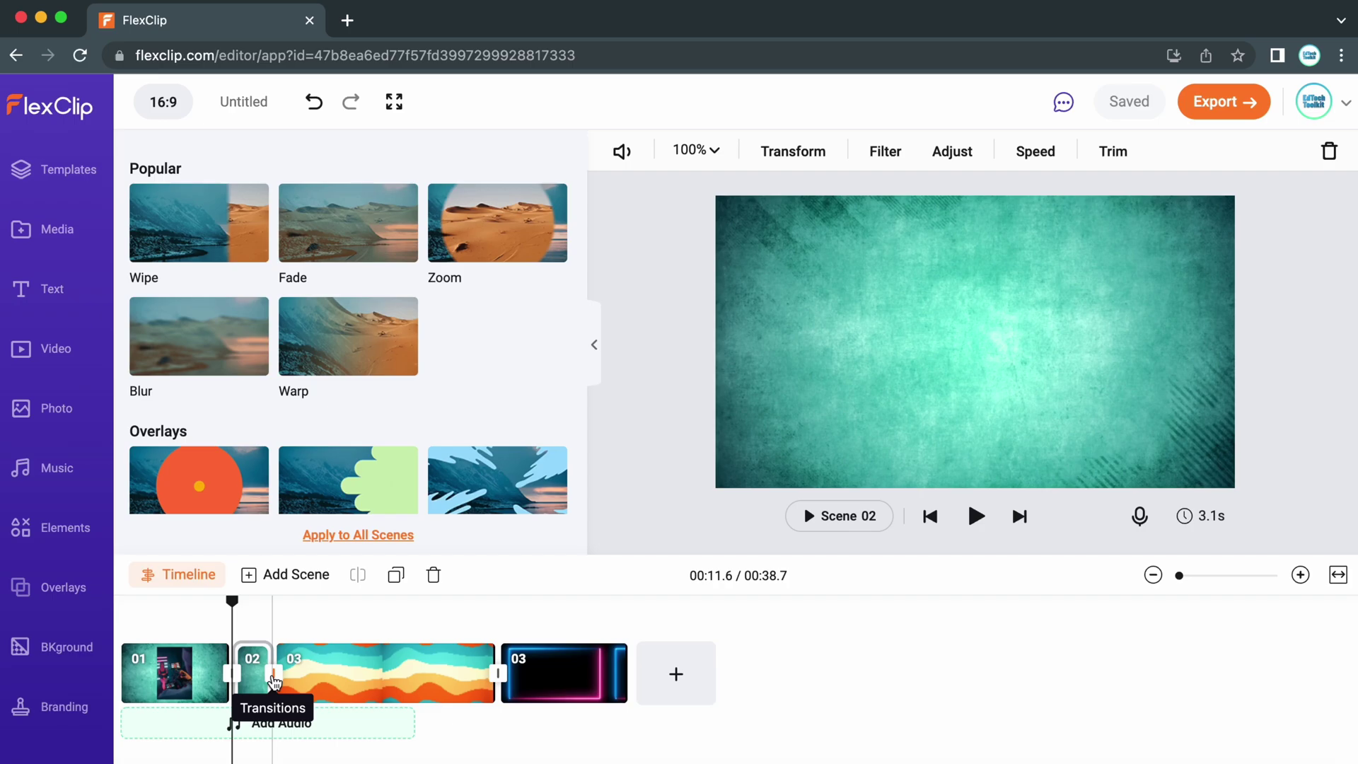
scroll(412, 492, down, 12)
scroll(413, 492, down, 15)
scroll(413, 493, up, 10)
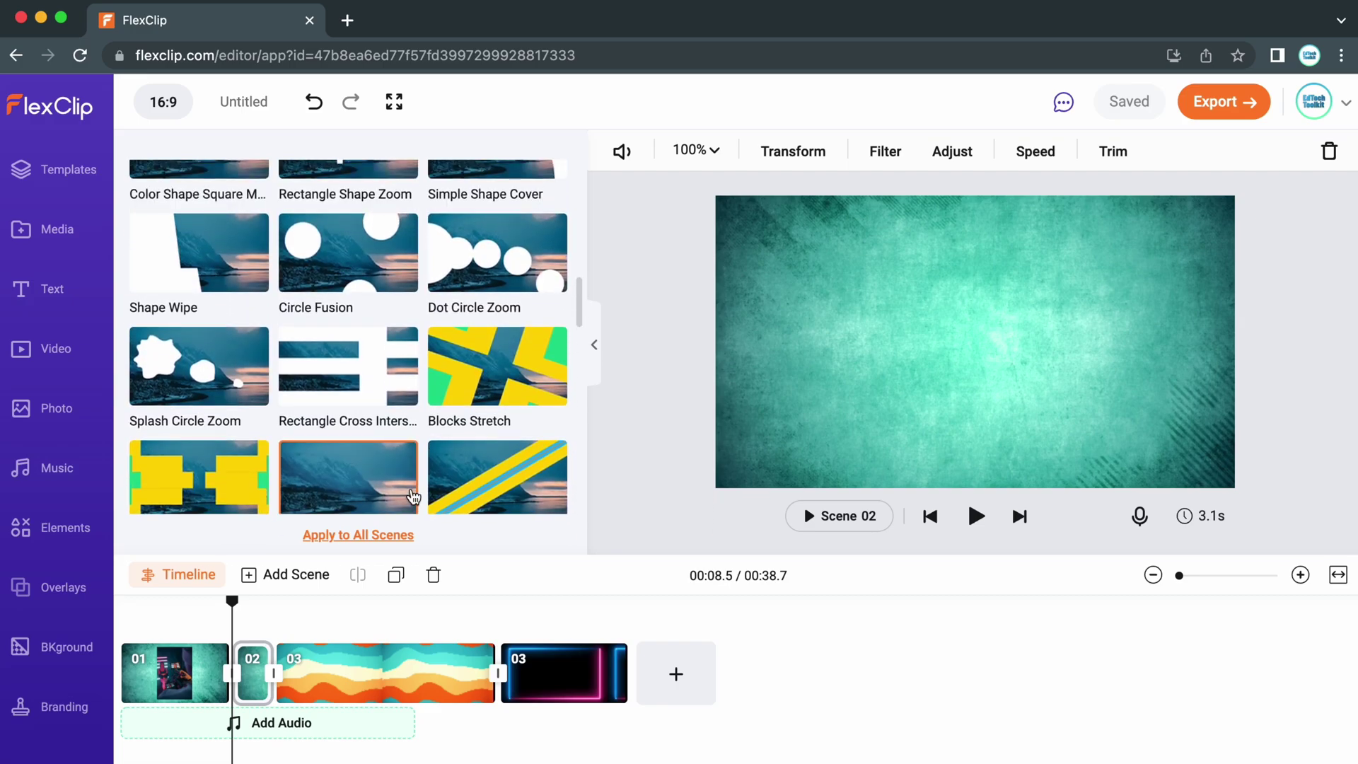
click(475, 478)
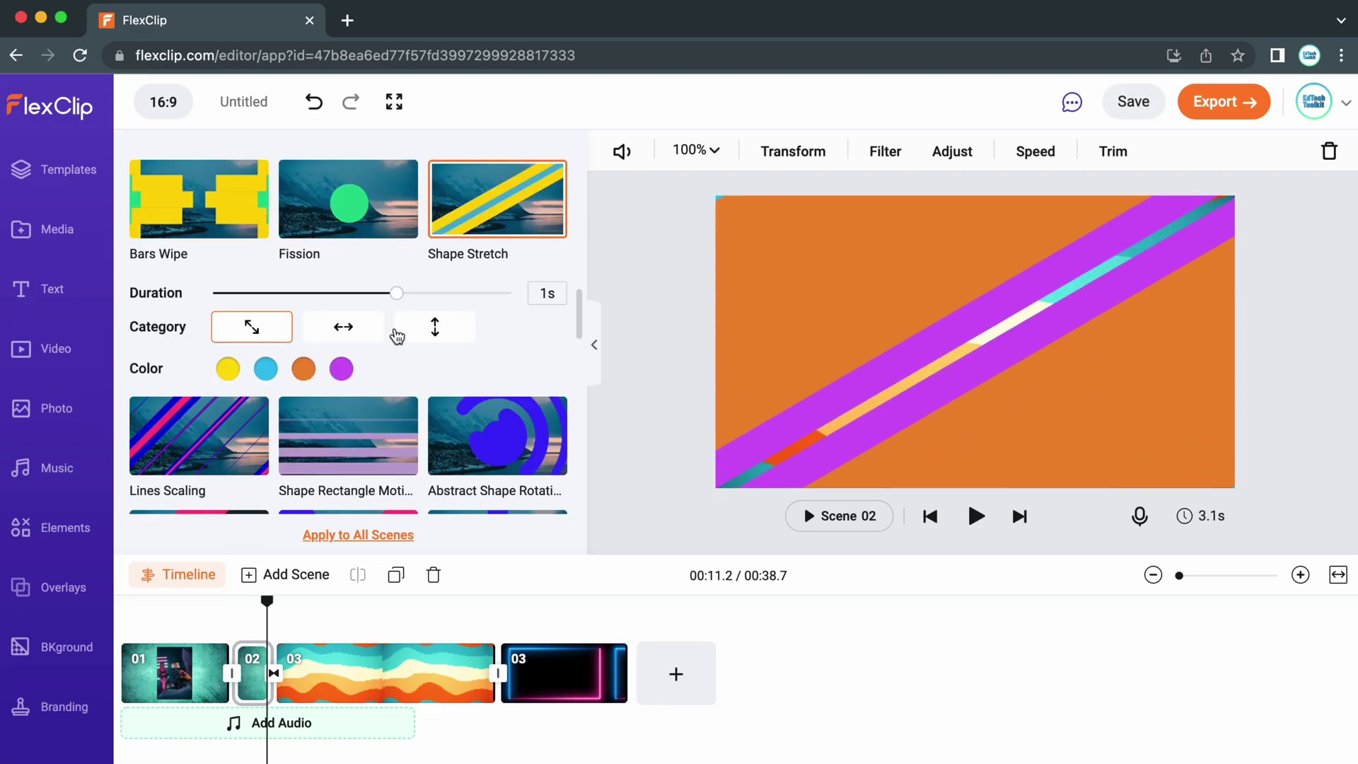
drag(394, 294, 350, 294)
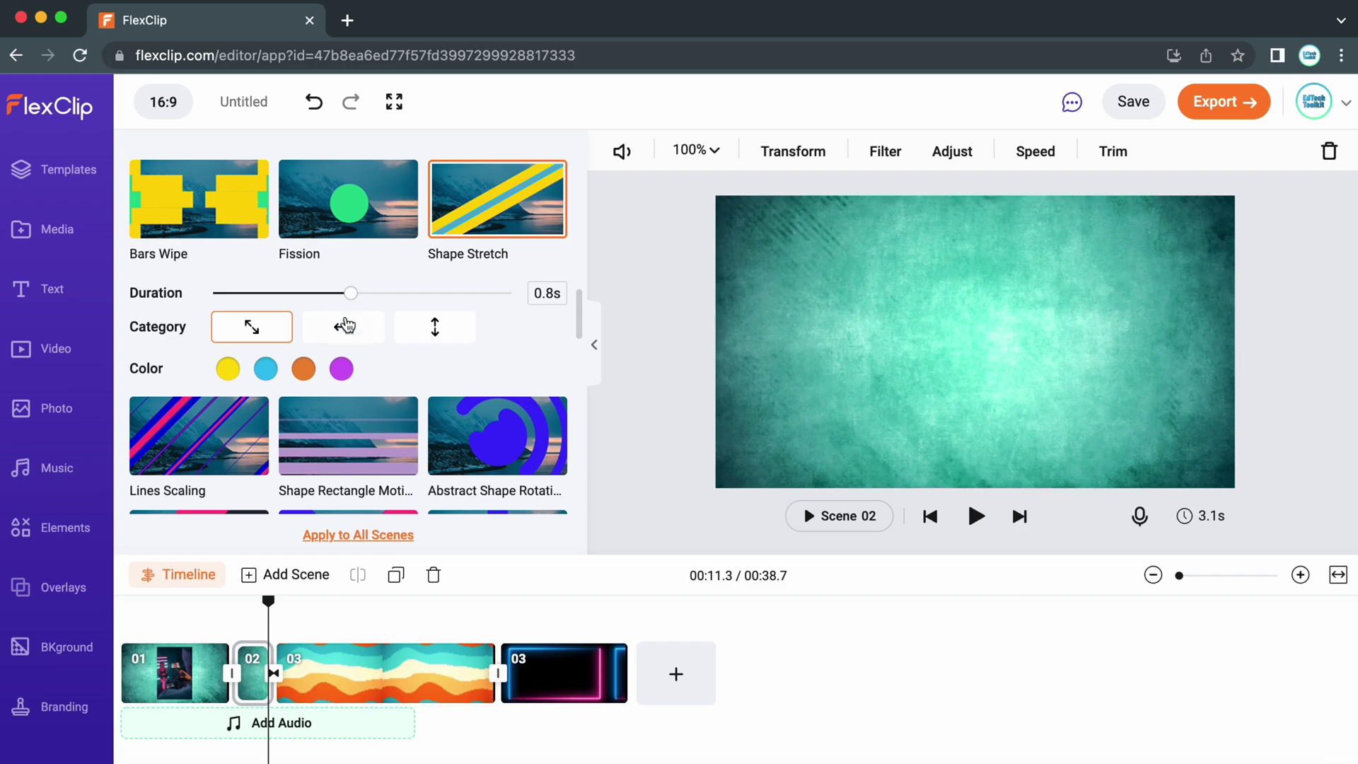
click(346, 326)
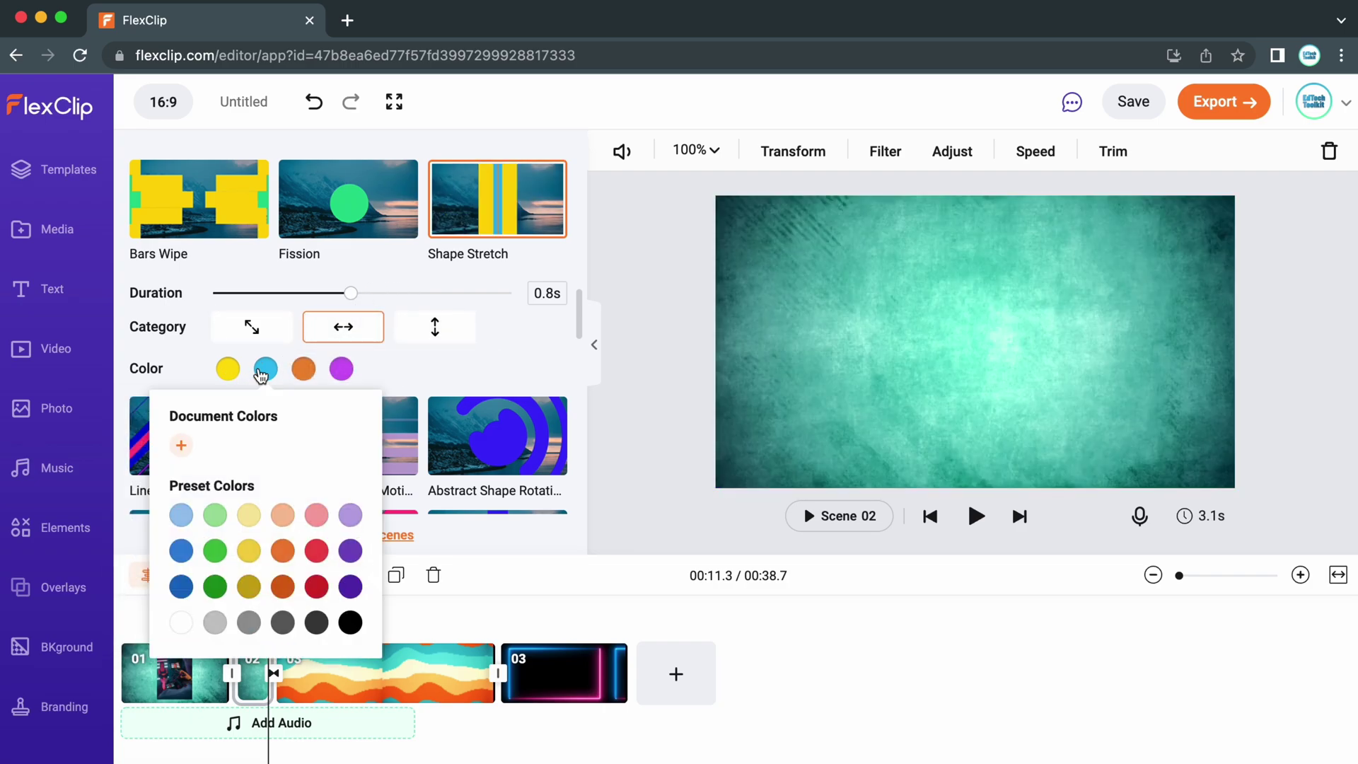
mouse_move(304, 371)
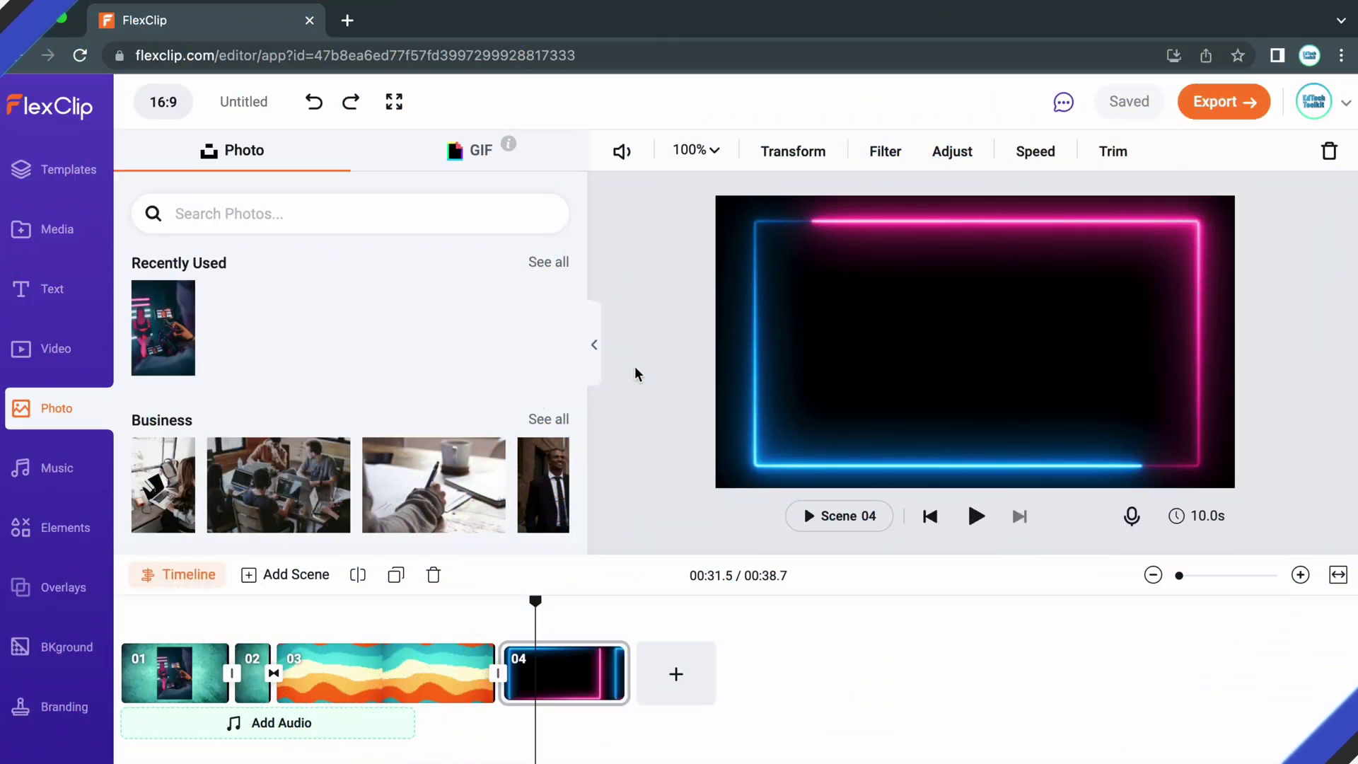
- Add the Creative Design Modern Title to scene 04 and retype it as GOOGLE TUTORIALS on two lines
click(66, 300)
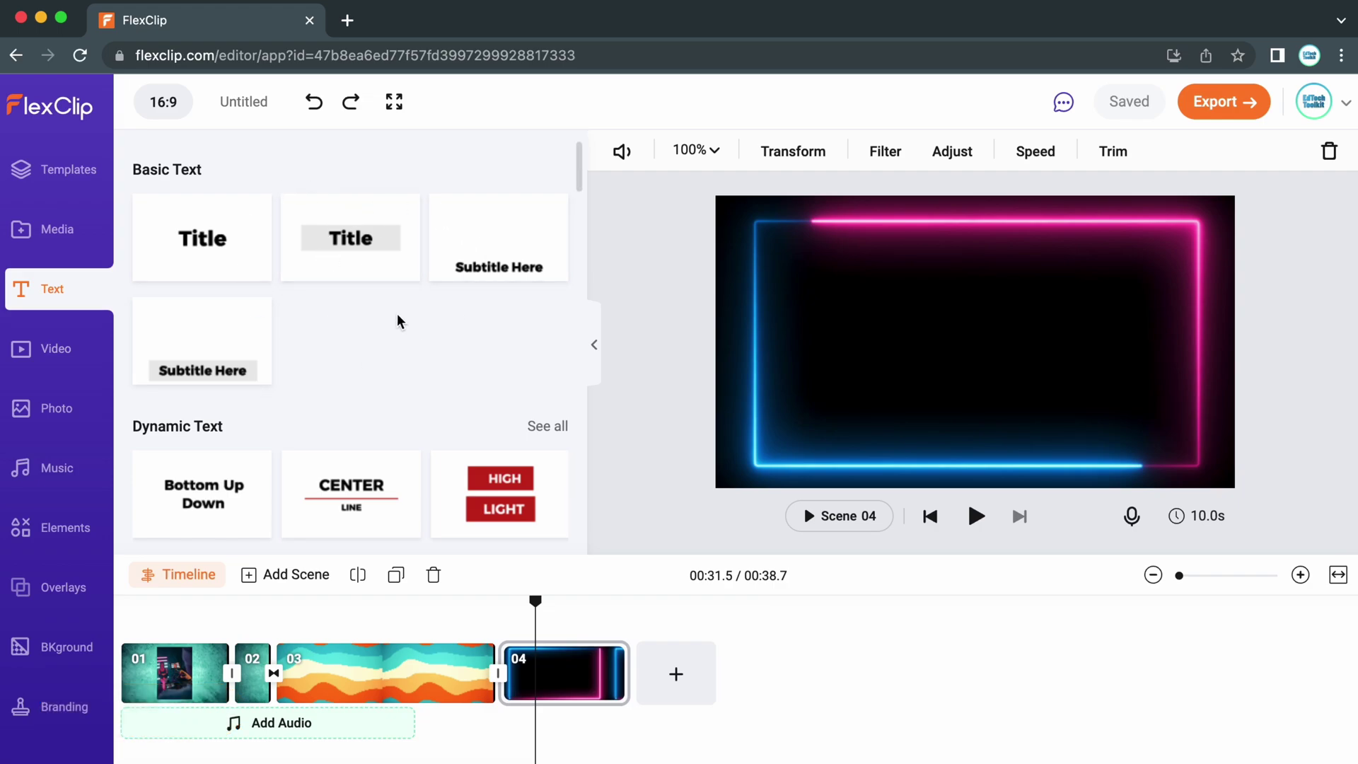
scroll(397, 319, down, 5)
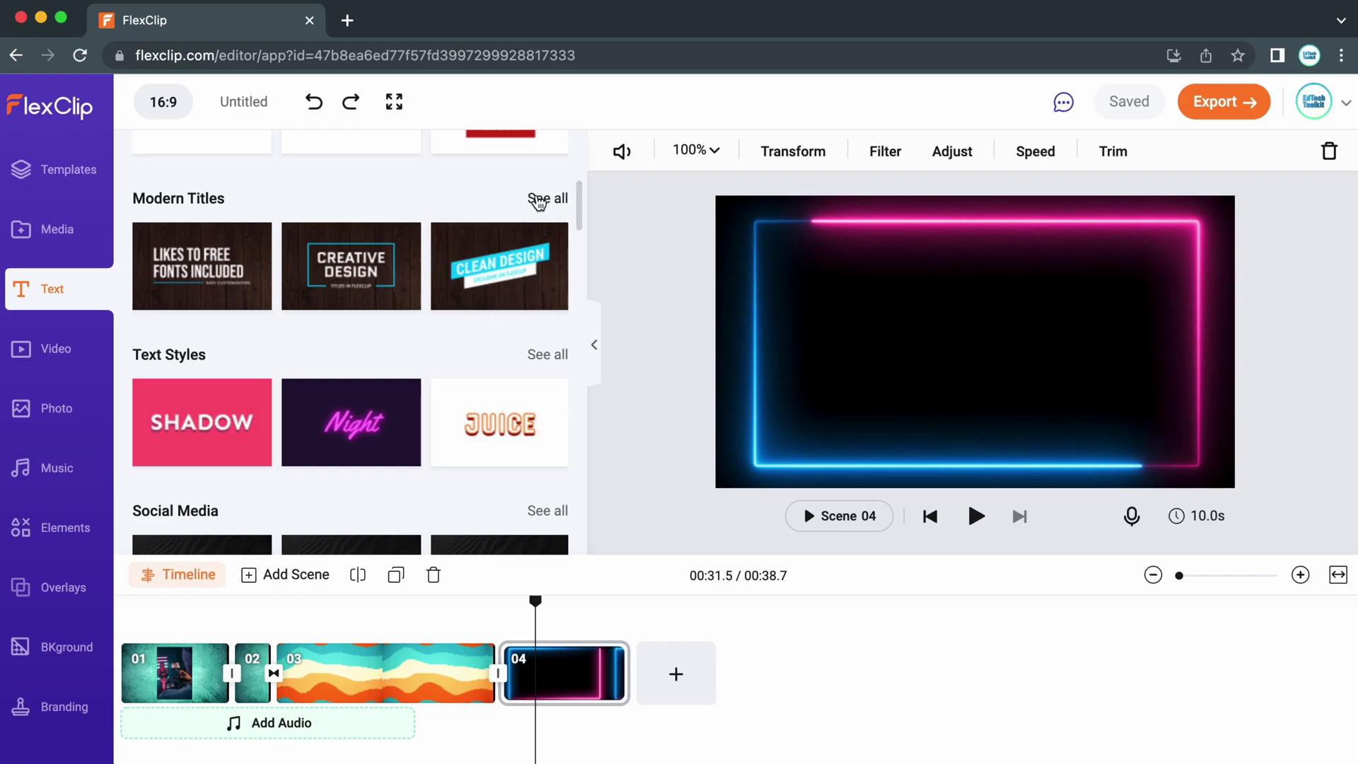
click(539, 201)
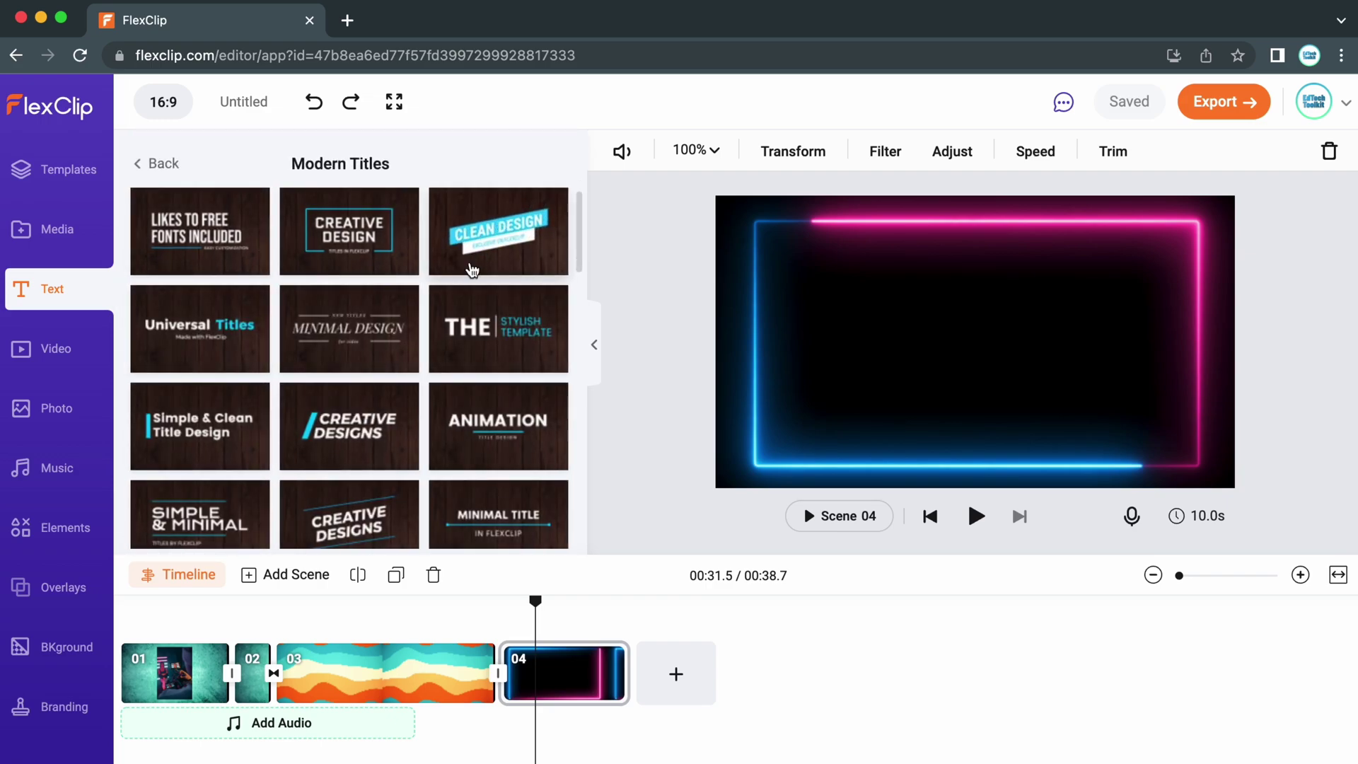
click(339, 235)
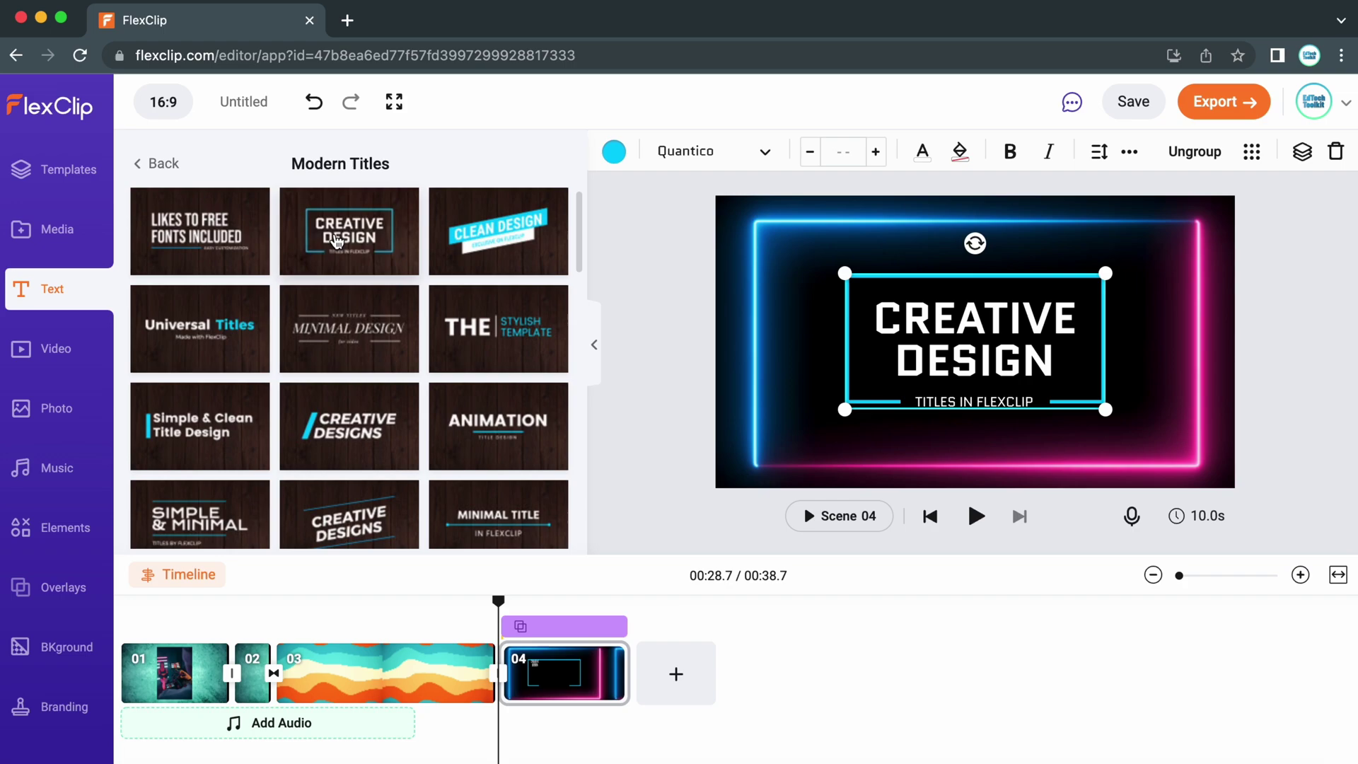
click(975, 340)
text(GOOGLE)
key(Return)
text(TUTORIALS)
- Set the title's font to Poppins from the Modern(Sans) group
click(685, 151)
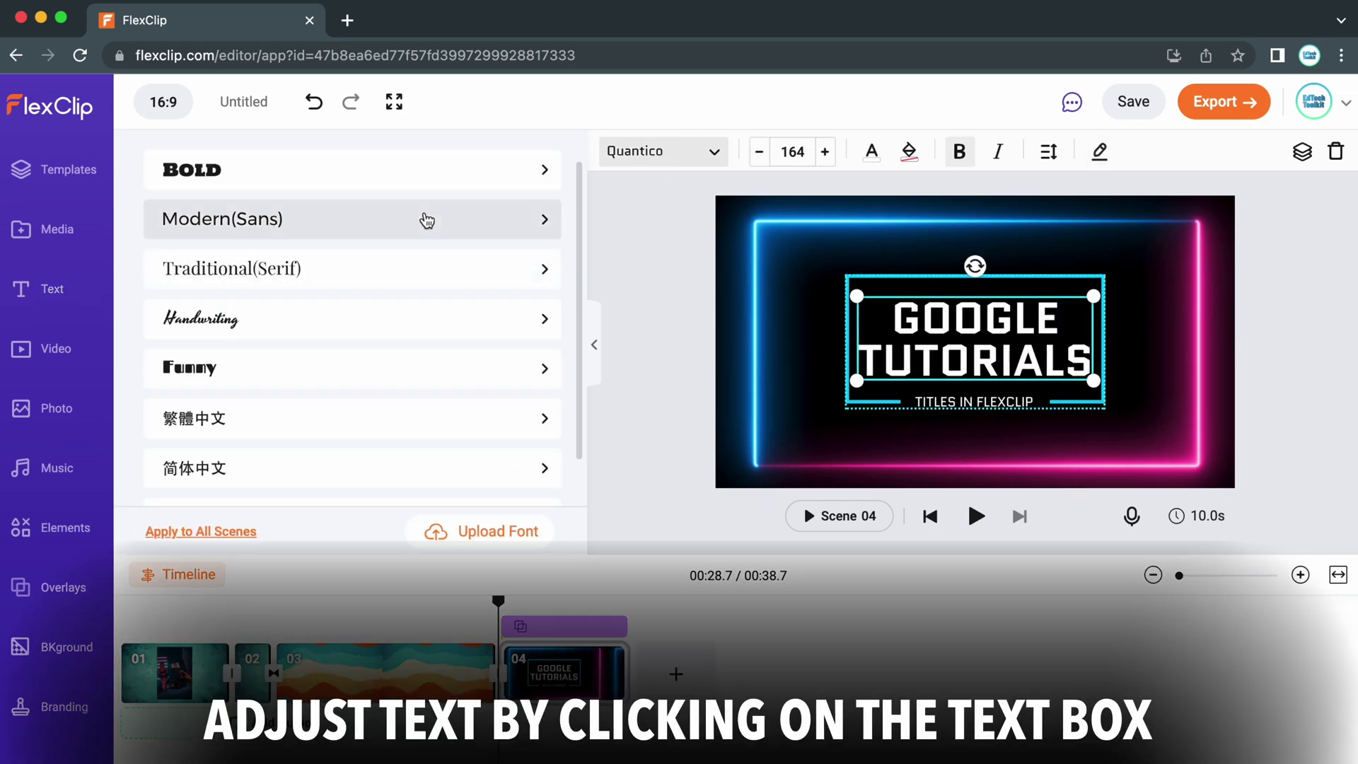
click(424, 218)
scroll(385, 352, down, 10)
scroll(385, 351, up, 3)
click(385, 354)
- Change the subtitle line to FLEXCLIP TUTORIAL and deselect the finished title
click(646, 239)
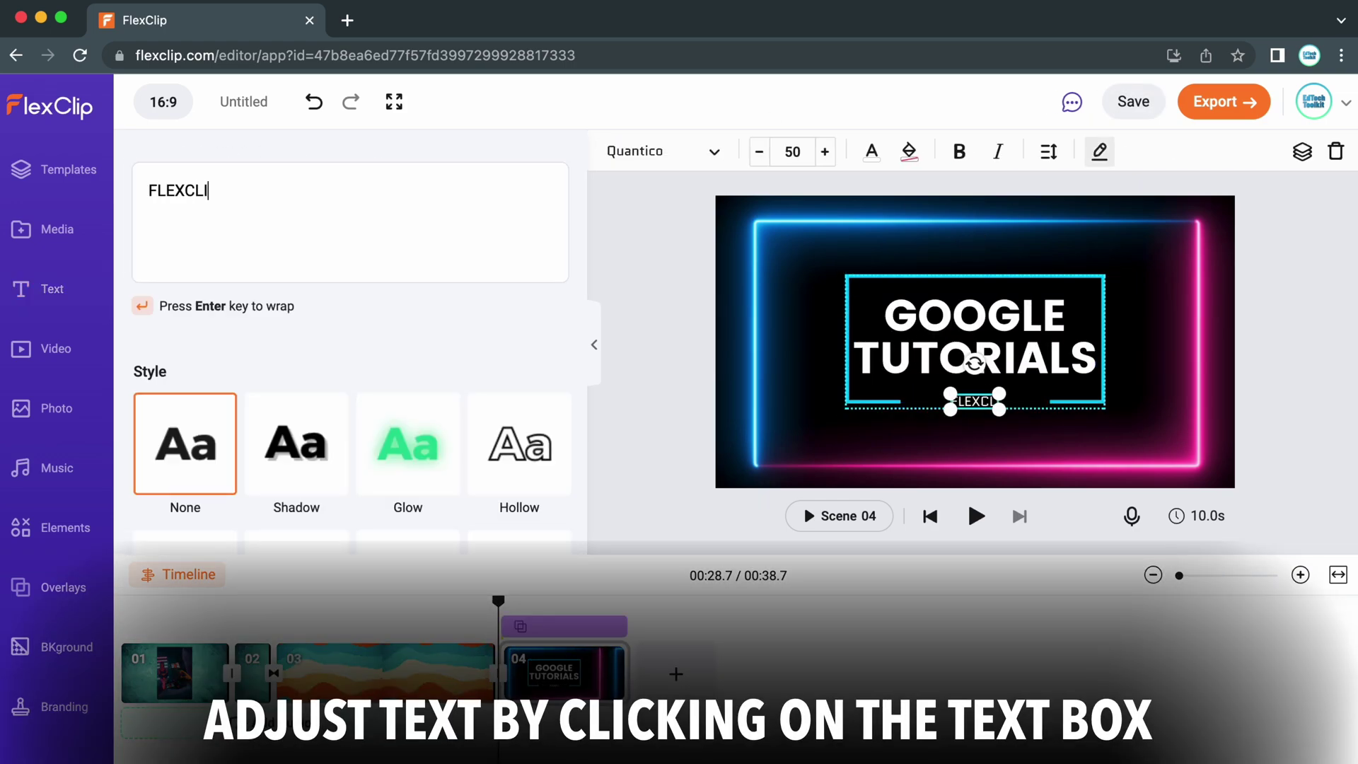
text(P TUTORIAL)
click(975, 332)
click(975, 332)
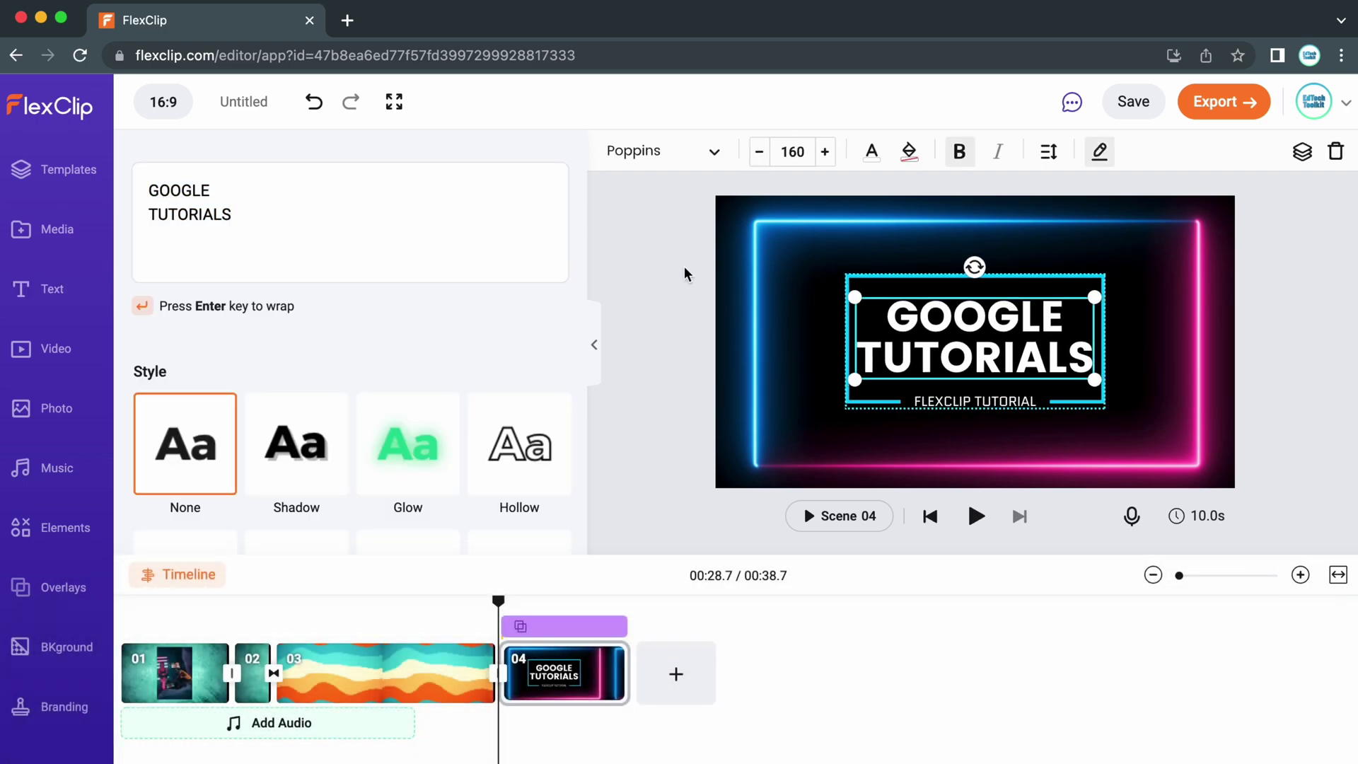
click(648, 400)
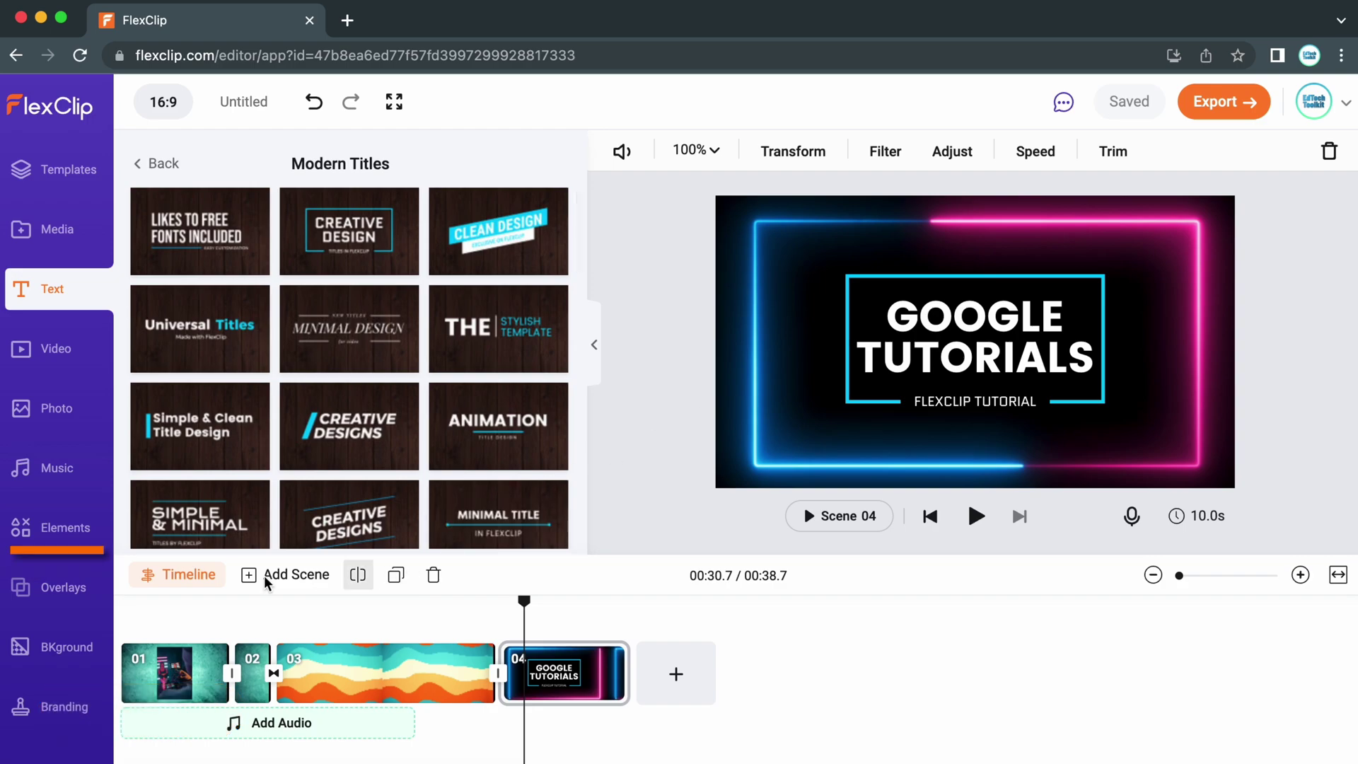
- Search elements for 'subscribe' and add the red Subscribe button to scene 03
click(62, 528)
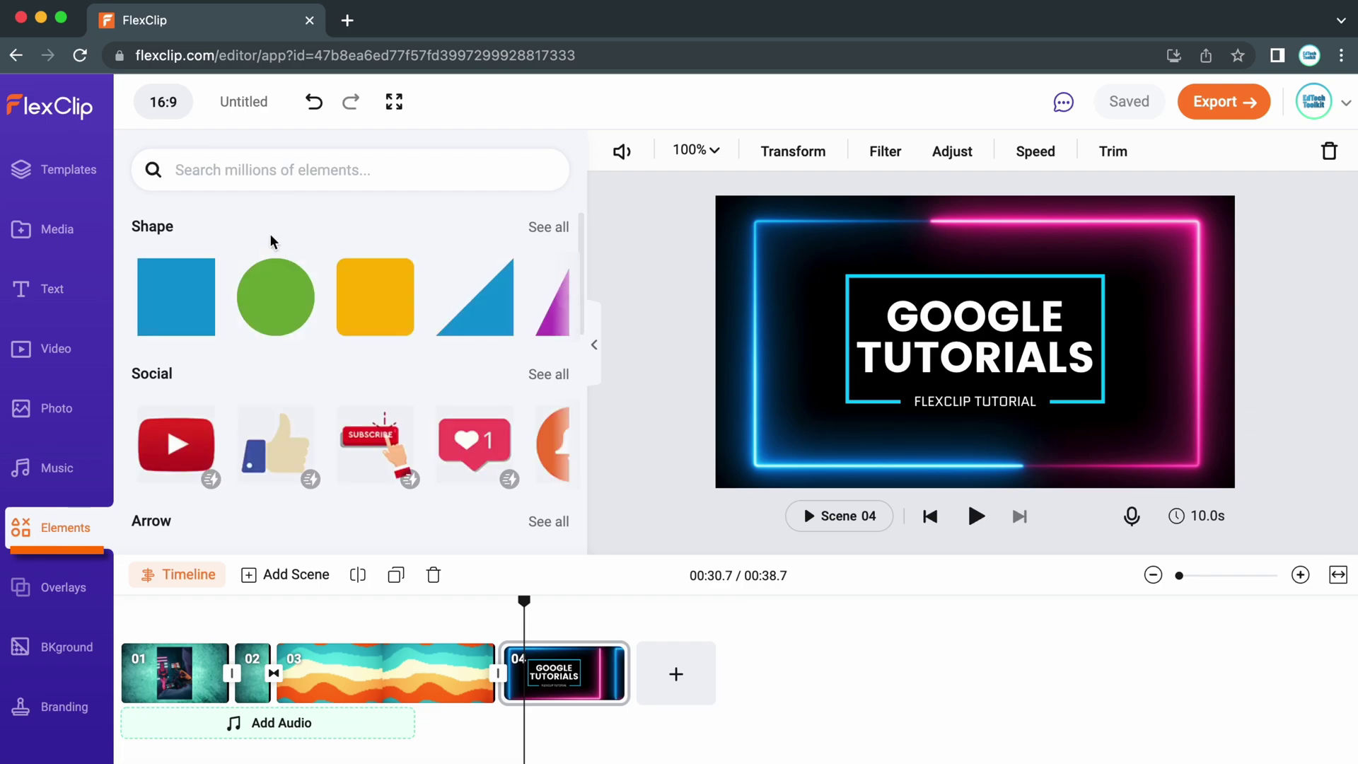
click(319, 170)
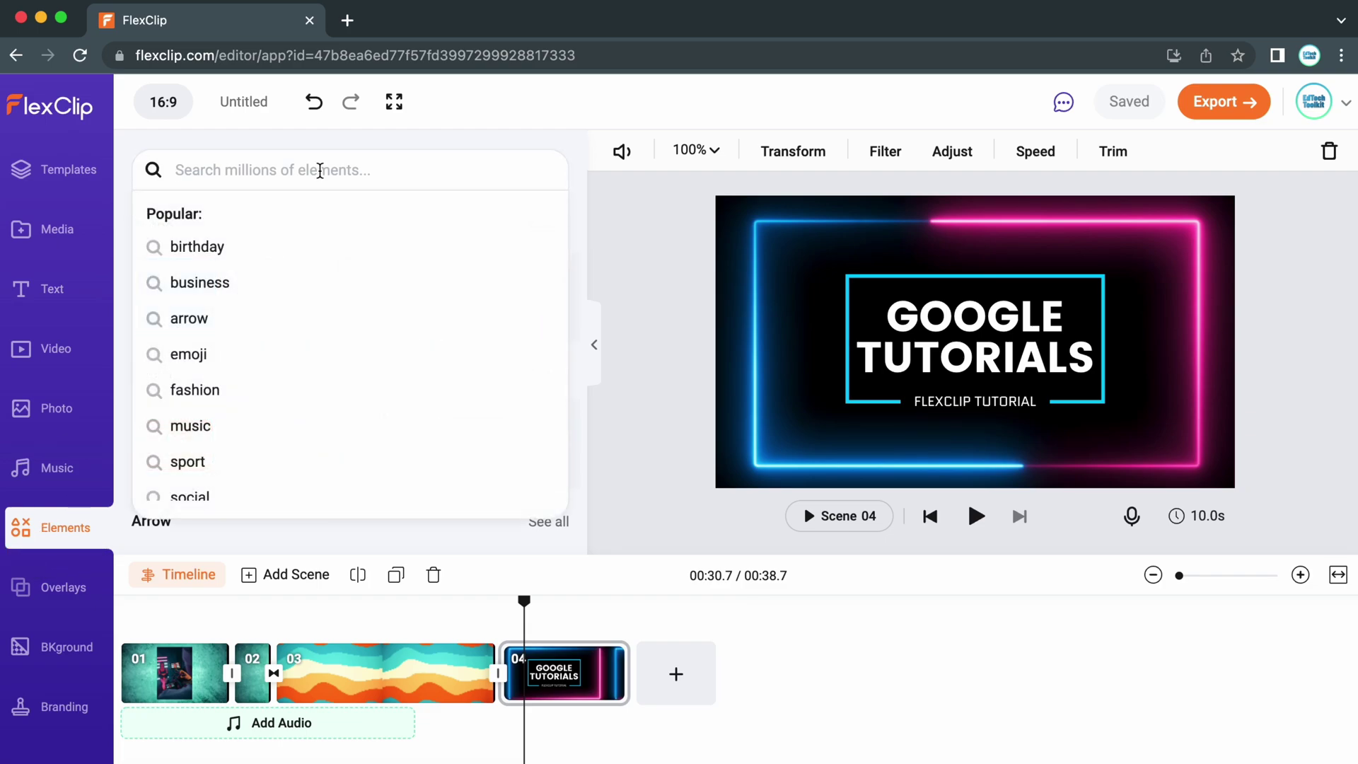
text(subscribe)
key(Return)
click(431, 672)
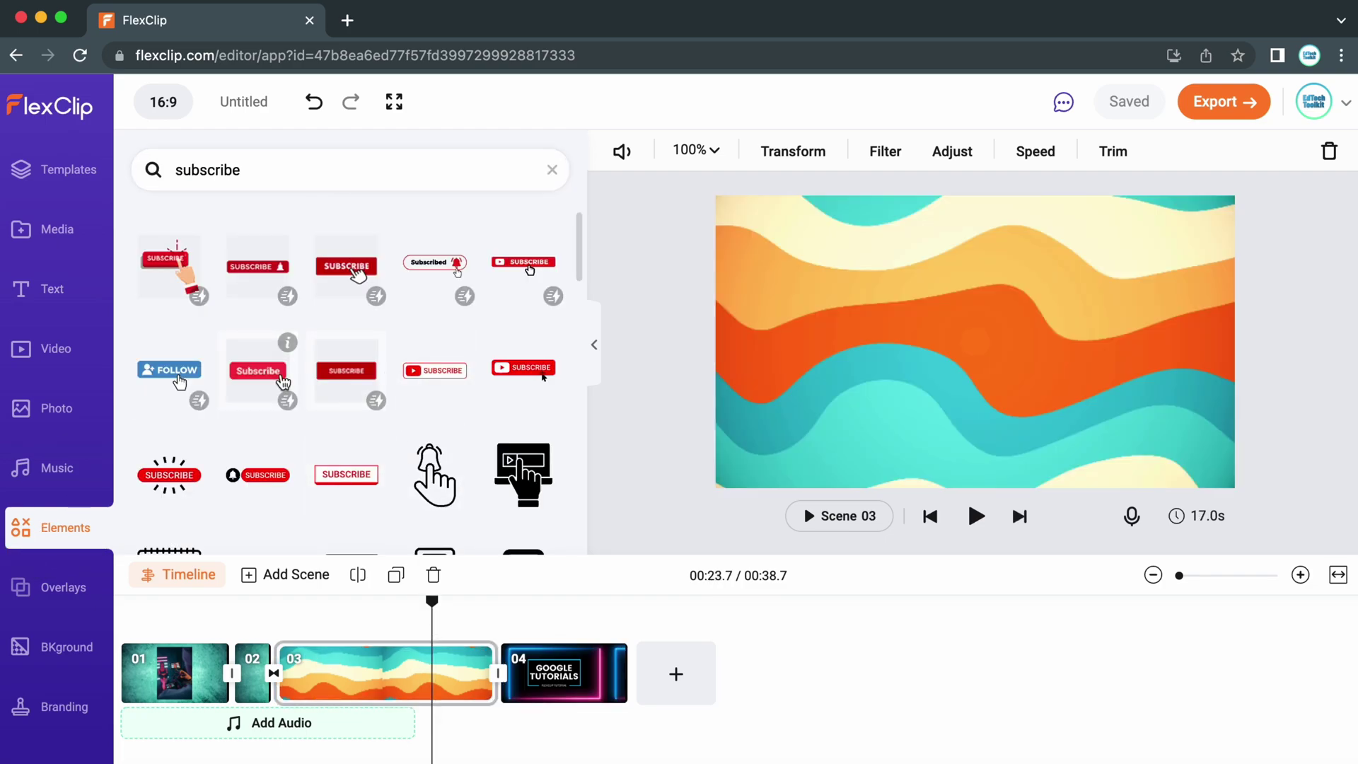
click(267, 380)
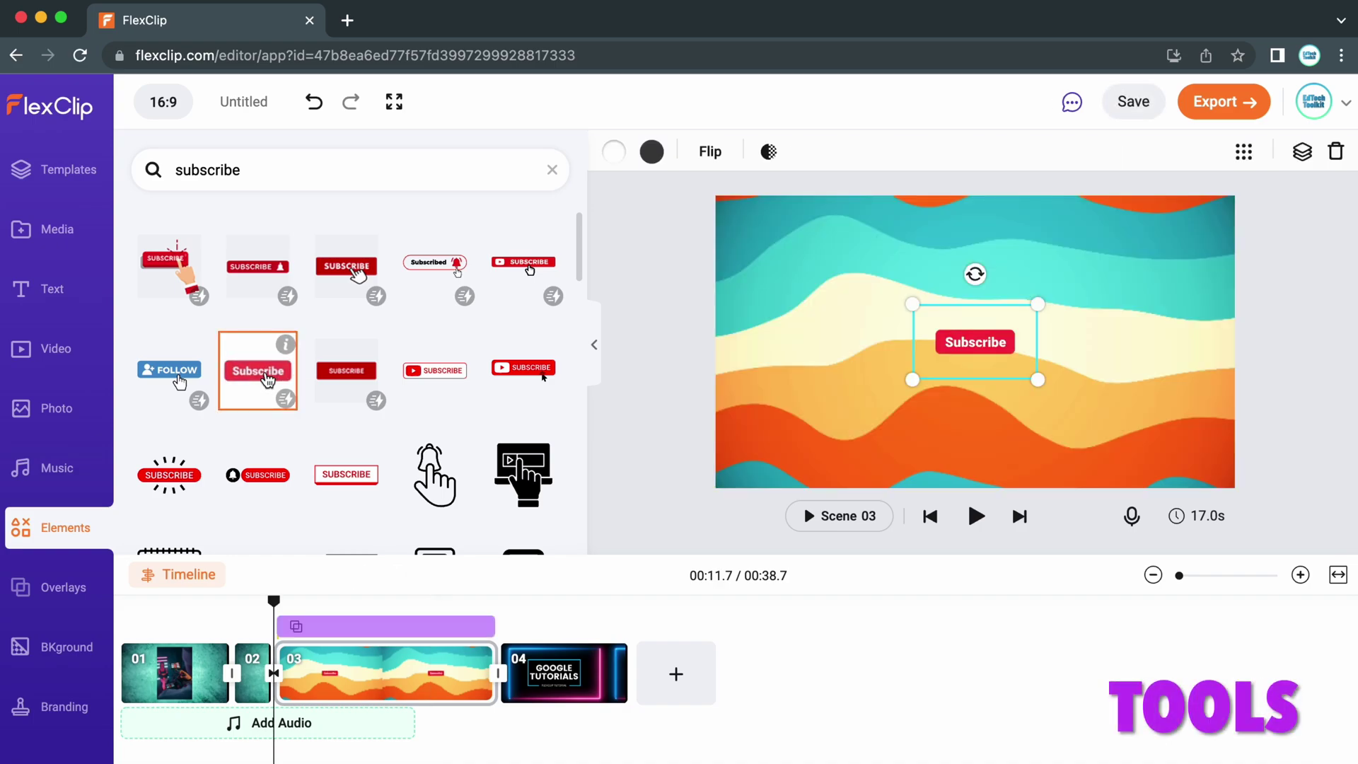
- Enlarge and centre the Subscribe button, then preview scene 03
drag(909, 382, 772, 465)
drag(908, 389, 976, 353)
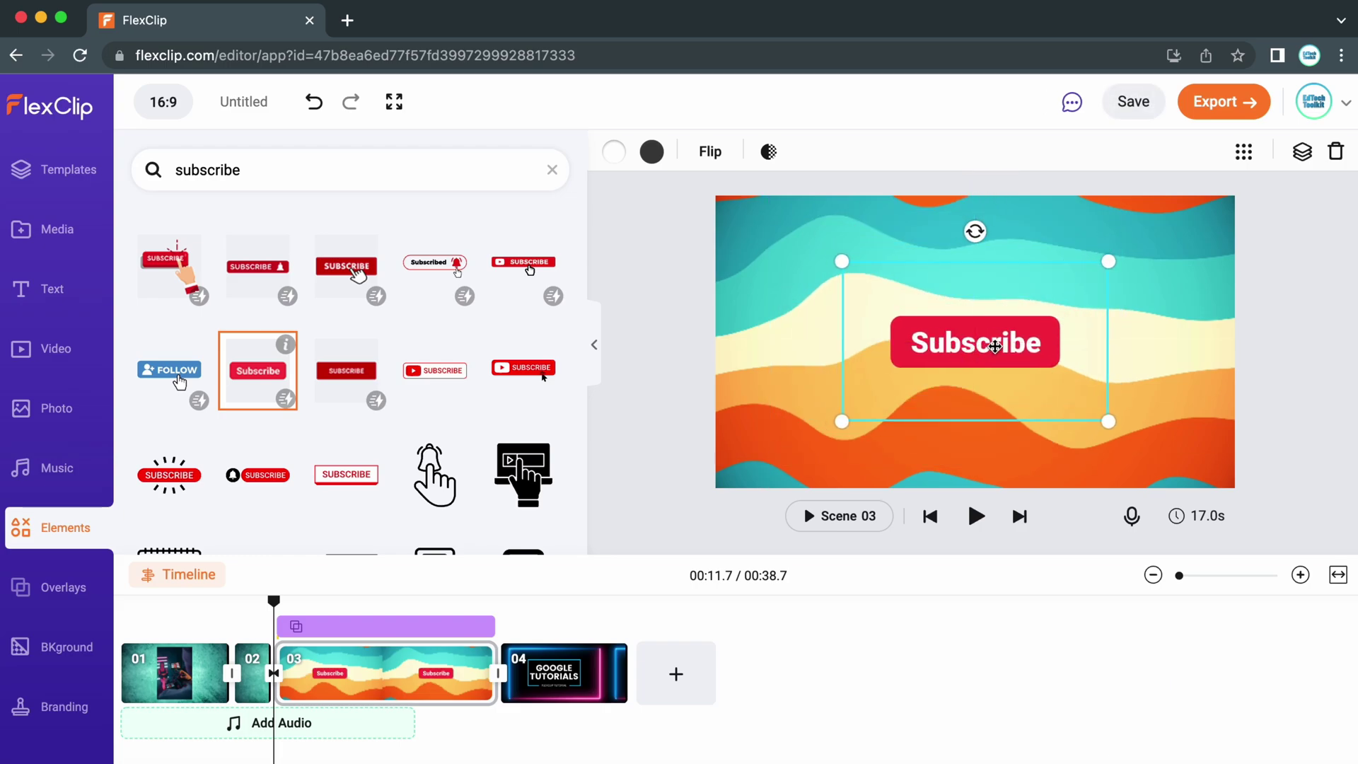
click(308, 609)
key(space)
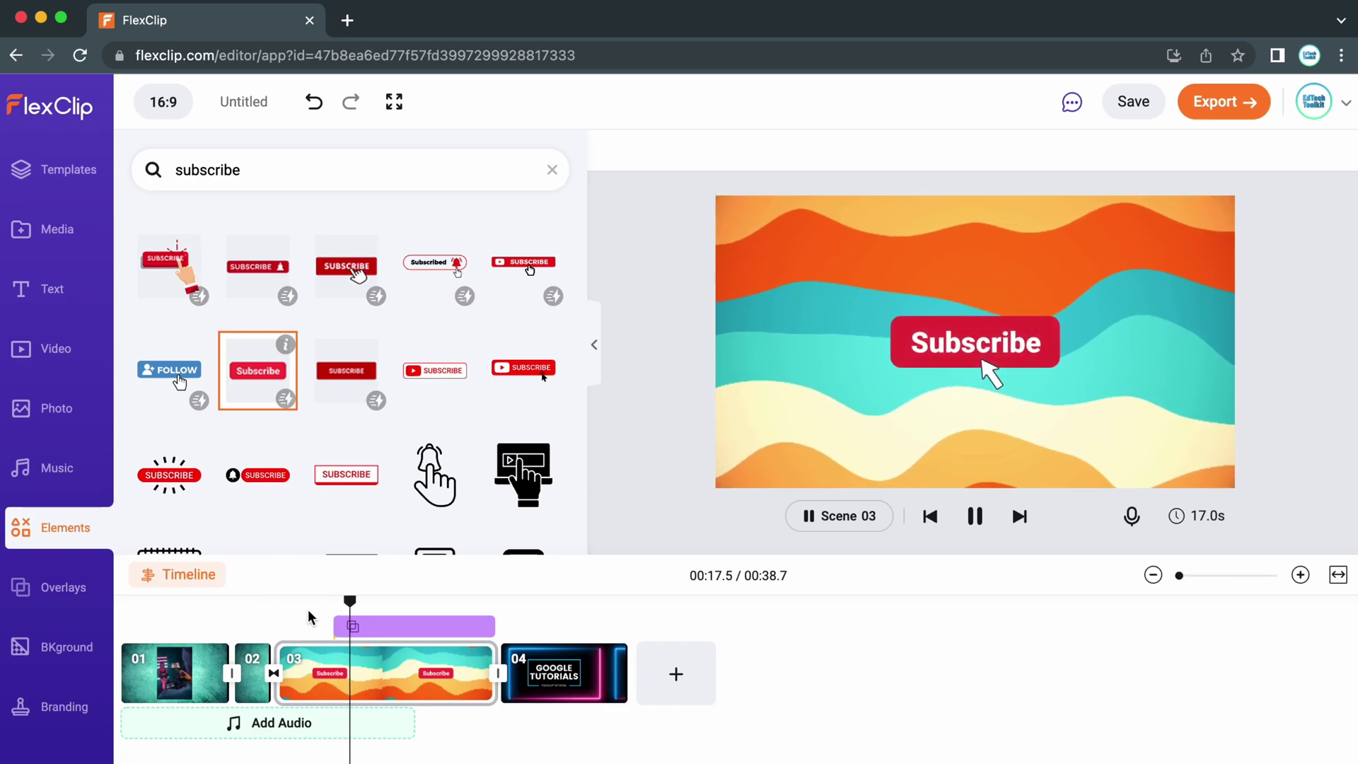
click(623, 438)
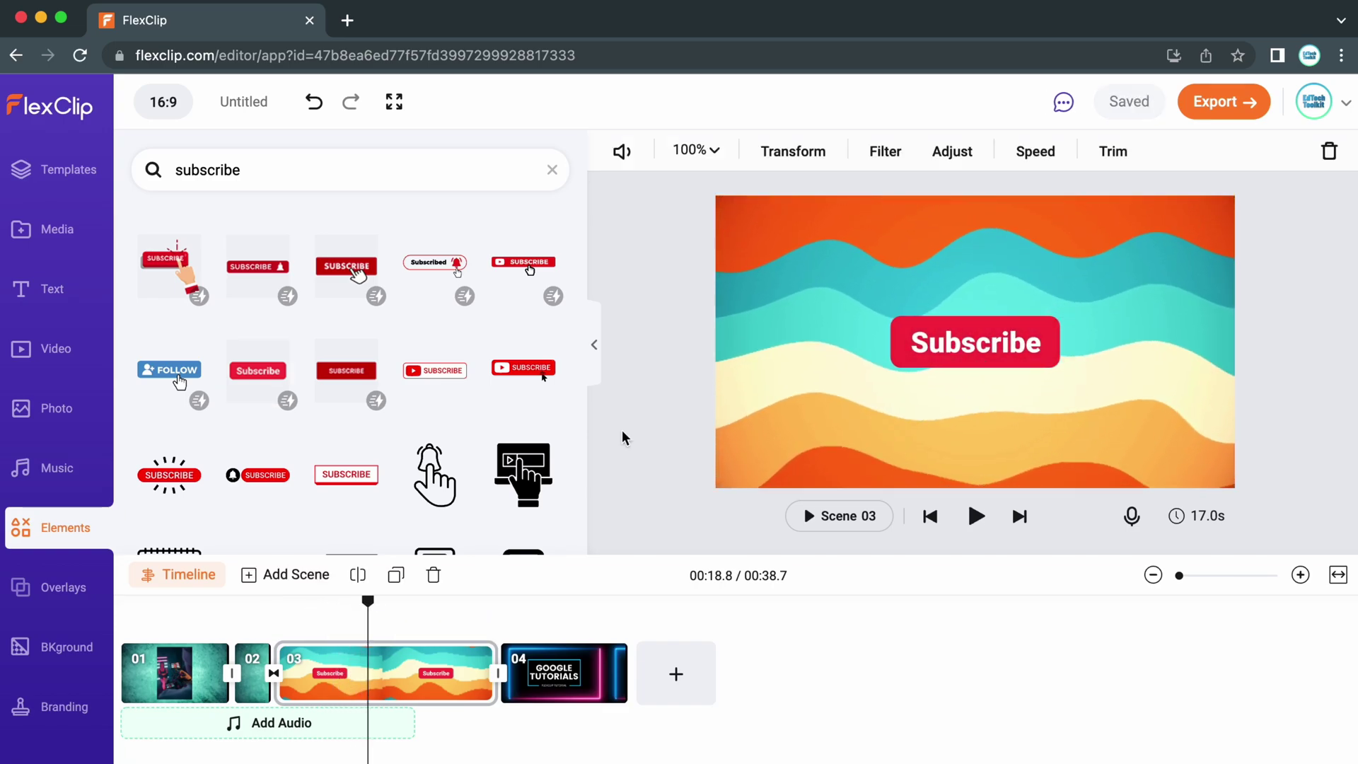
click(63, 587)
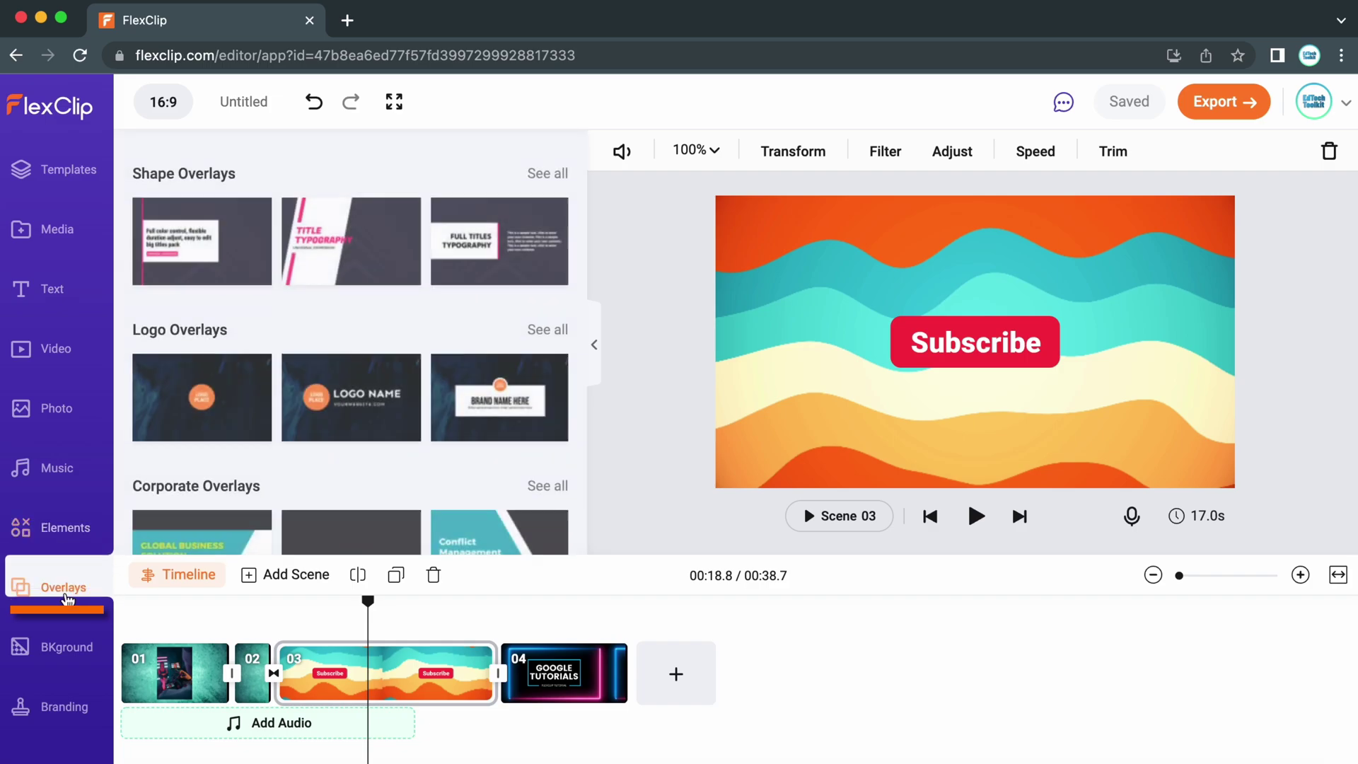
- Add a green 3-second scene 05 at the end, then browse the Logo and Shape Overlays collections
click(677, 673)
click(678, 151)
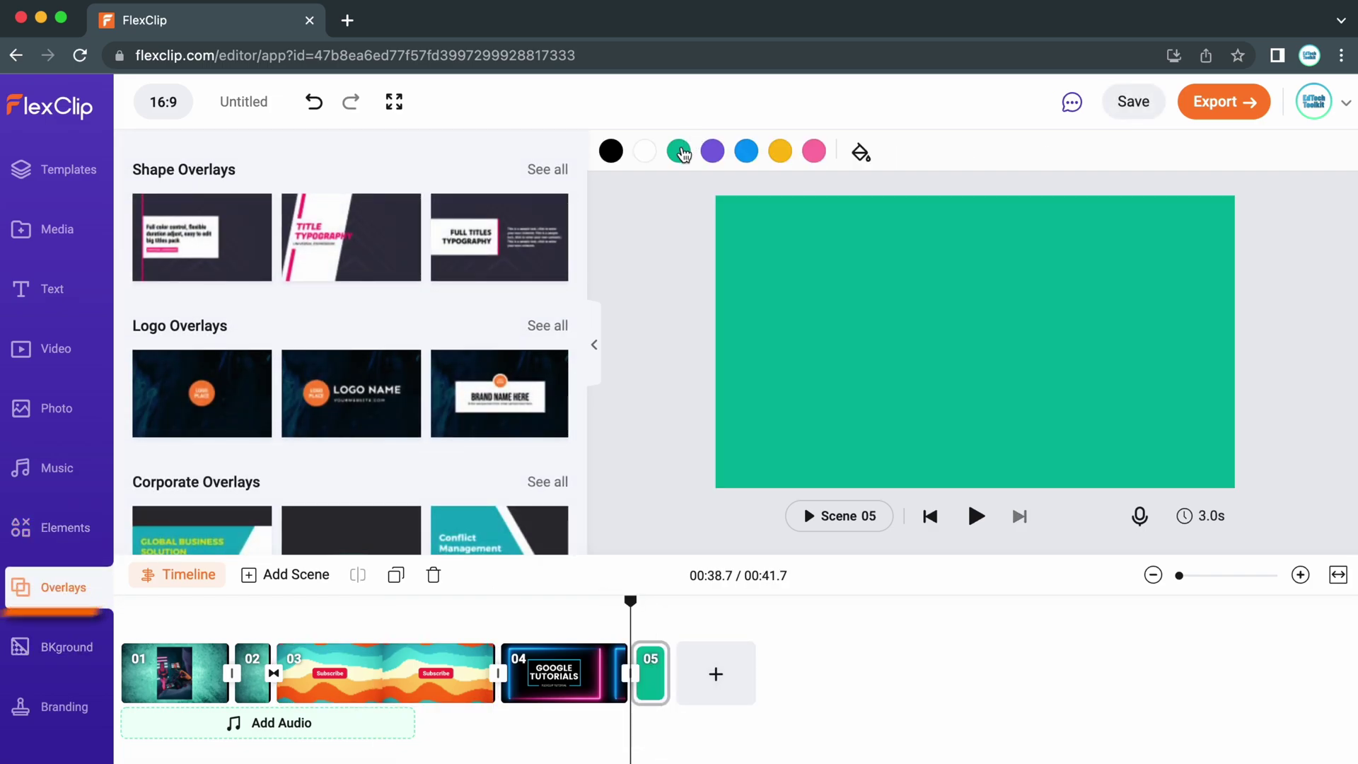
click(544, 326)
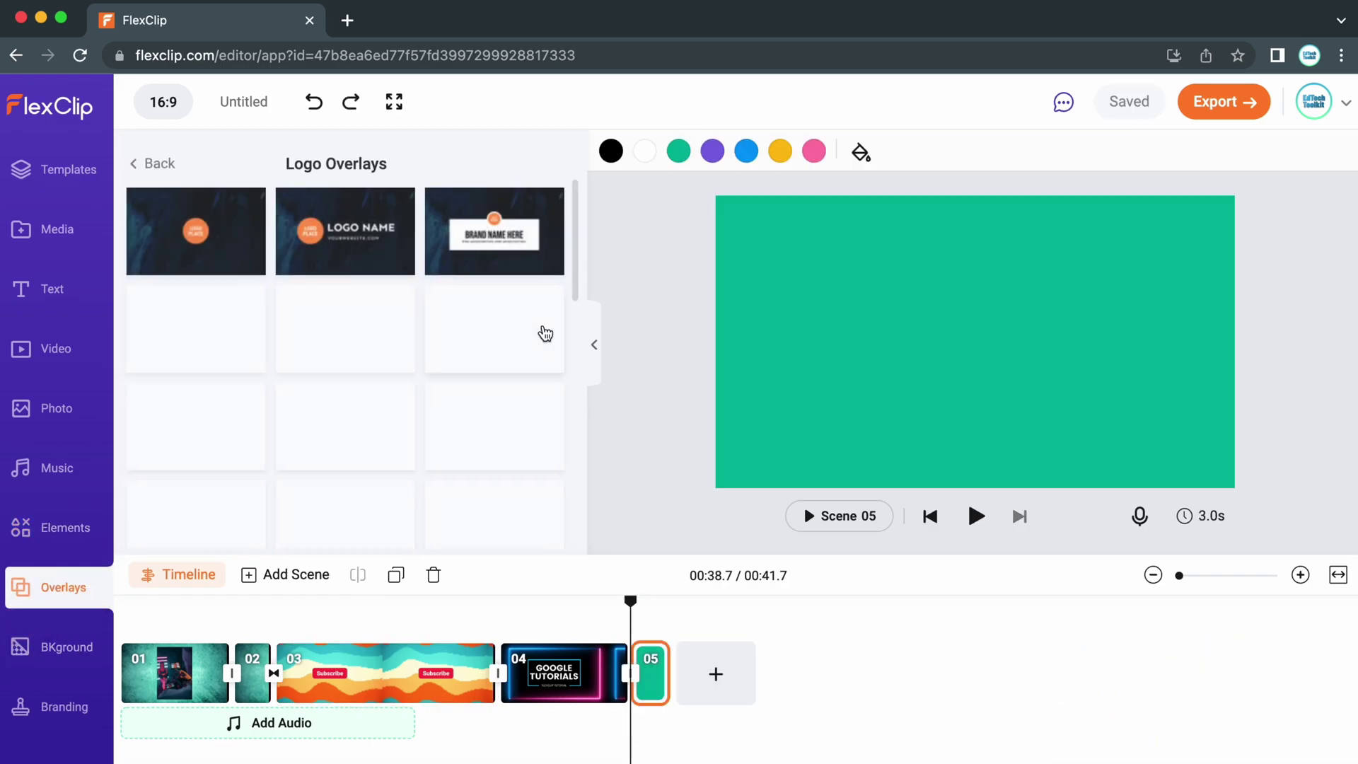
scroll(453, 412, down, 15)
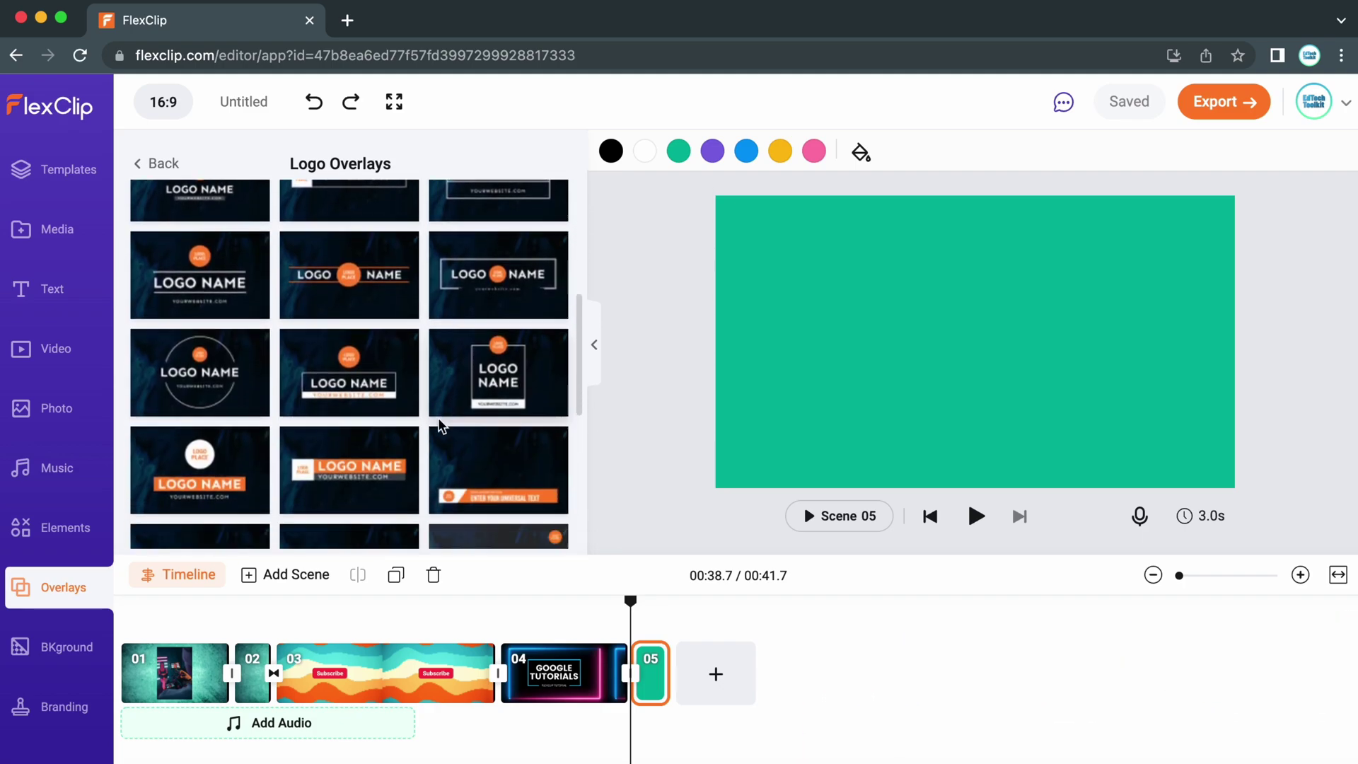
click(159, 163)
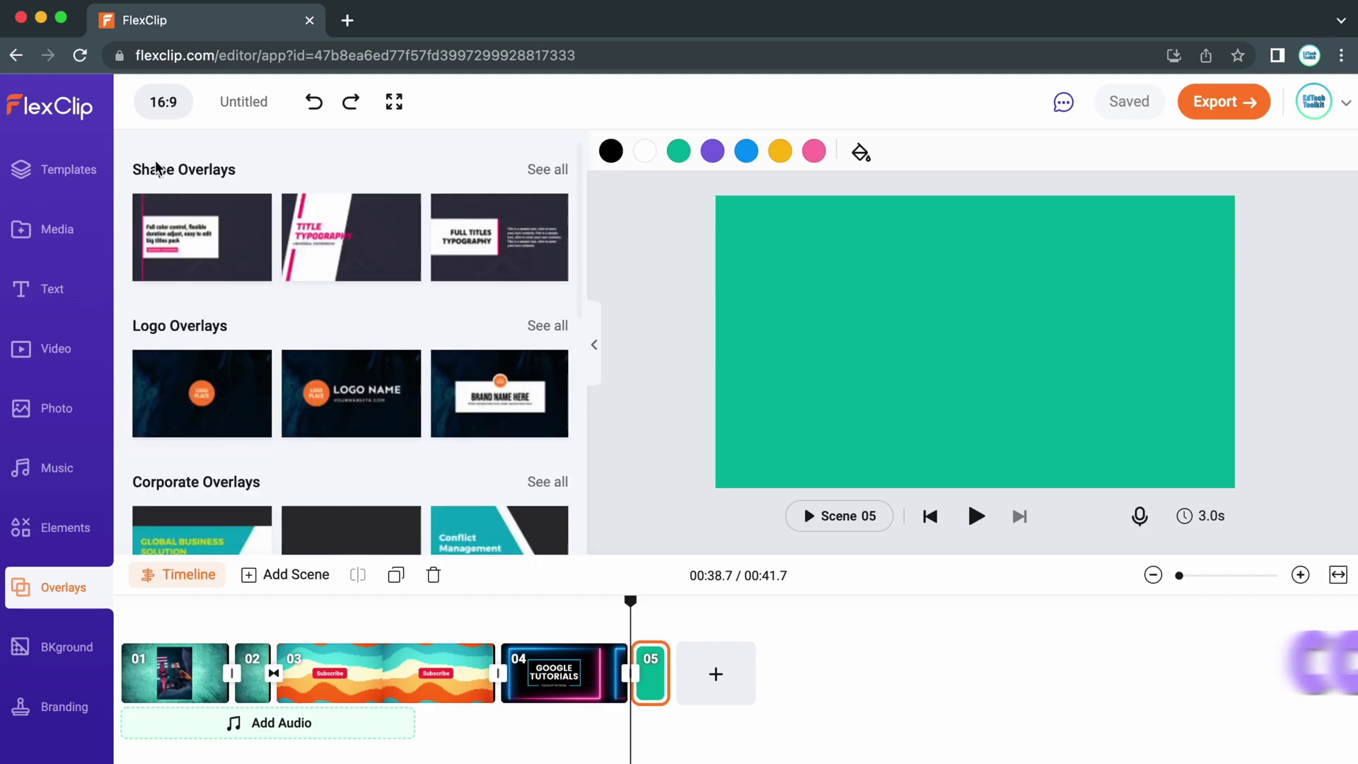
click(559, 169)
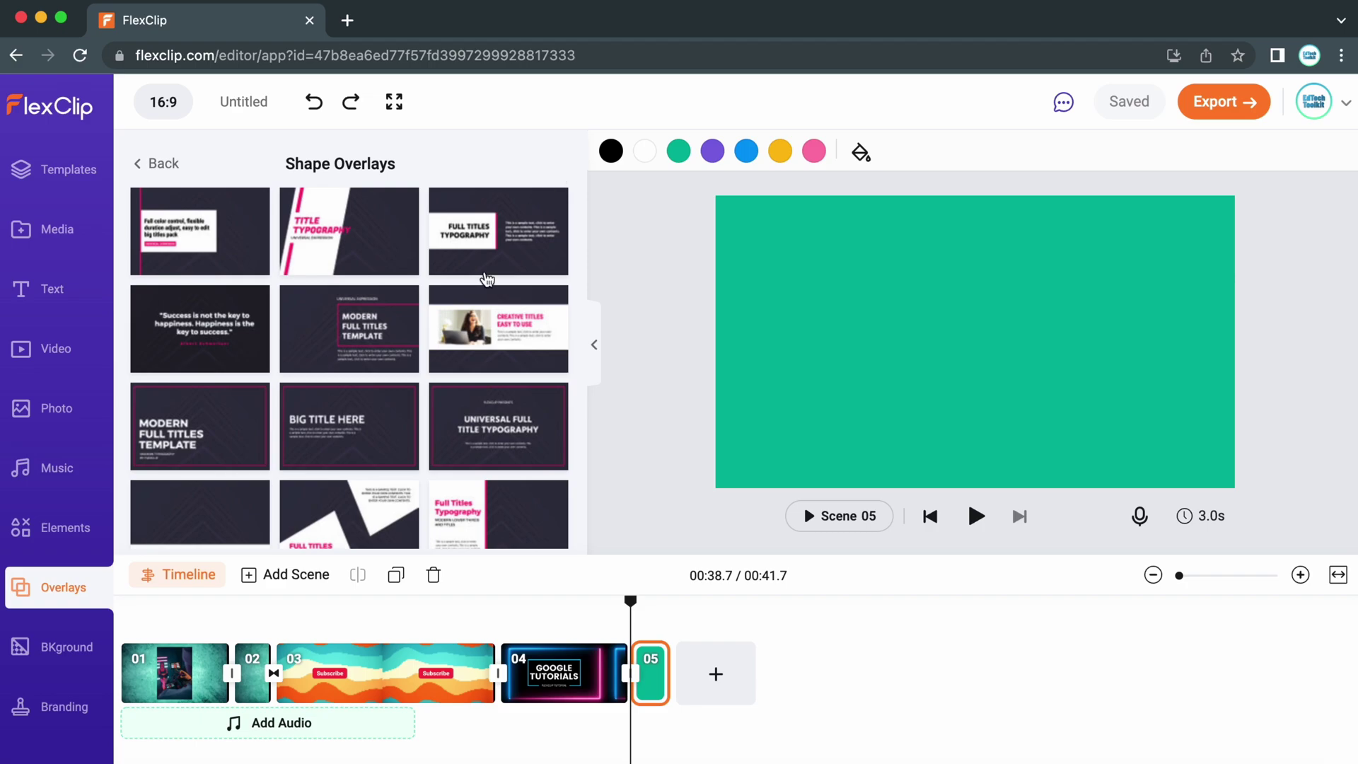
scroll(420, 371, down, 5)
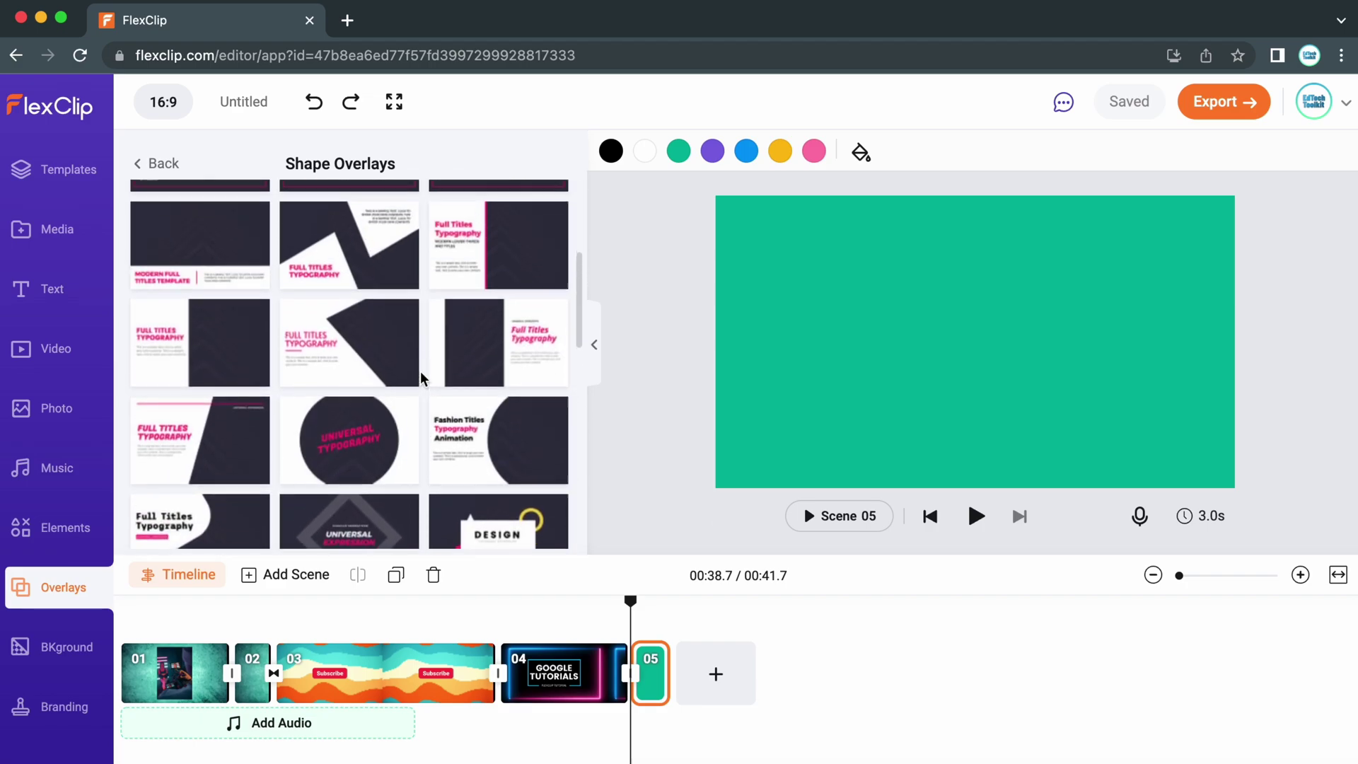
scroll(420, 371, up, 1)
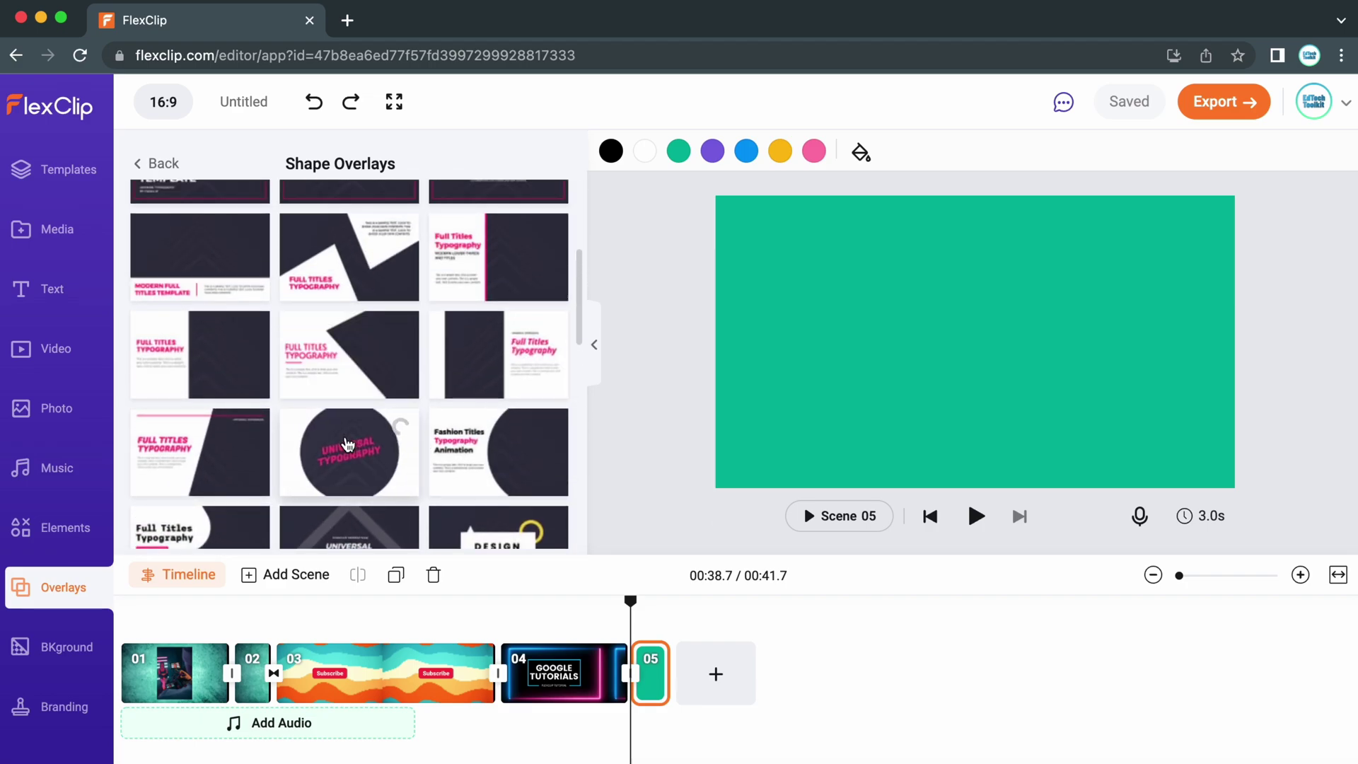
- Add the Universal Typography overlay to scene 05 and retype its lines as TIPS, TRICKS and TOOLS
click(346, 444)
double_click(937, 325)
text(T)
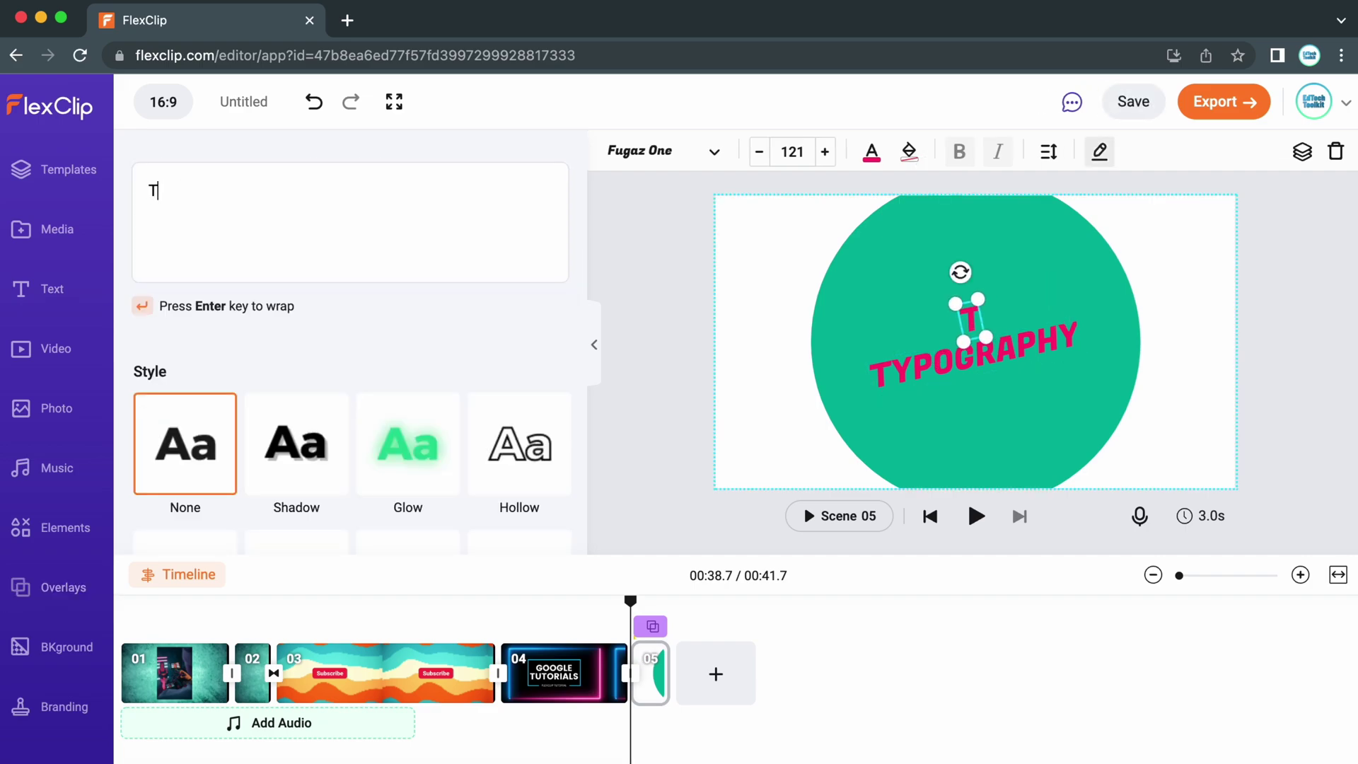
text(IPS, TRICKS)
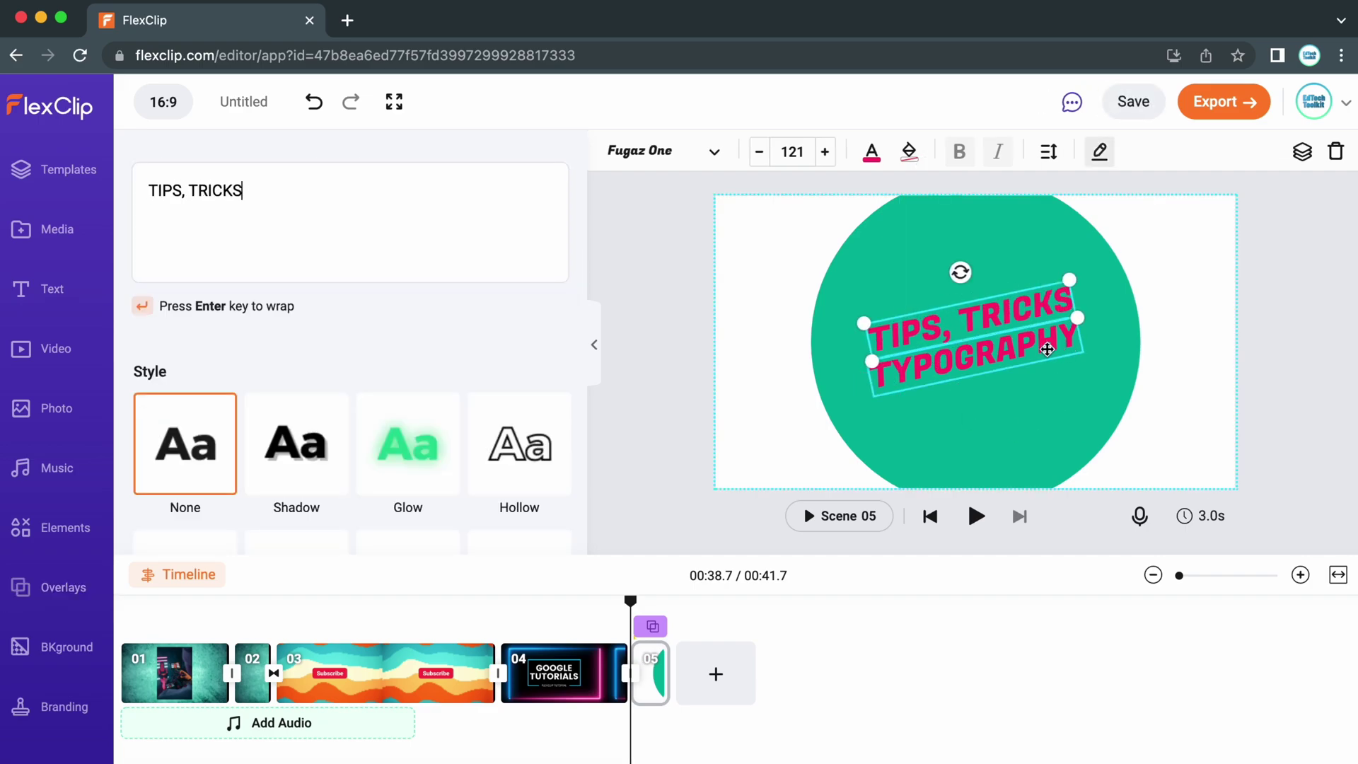
double_click(1052, 349)
text(TOOLS)
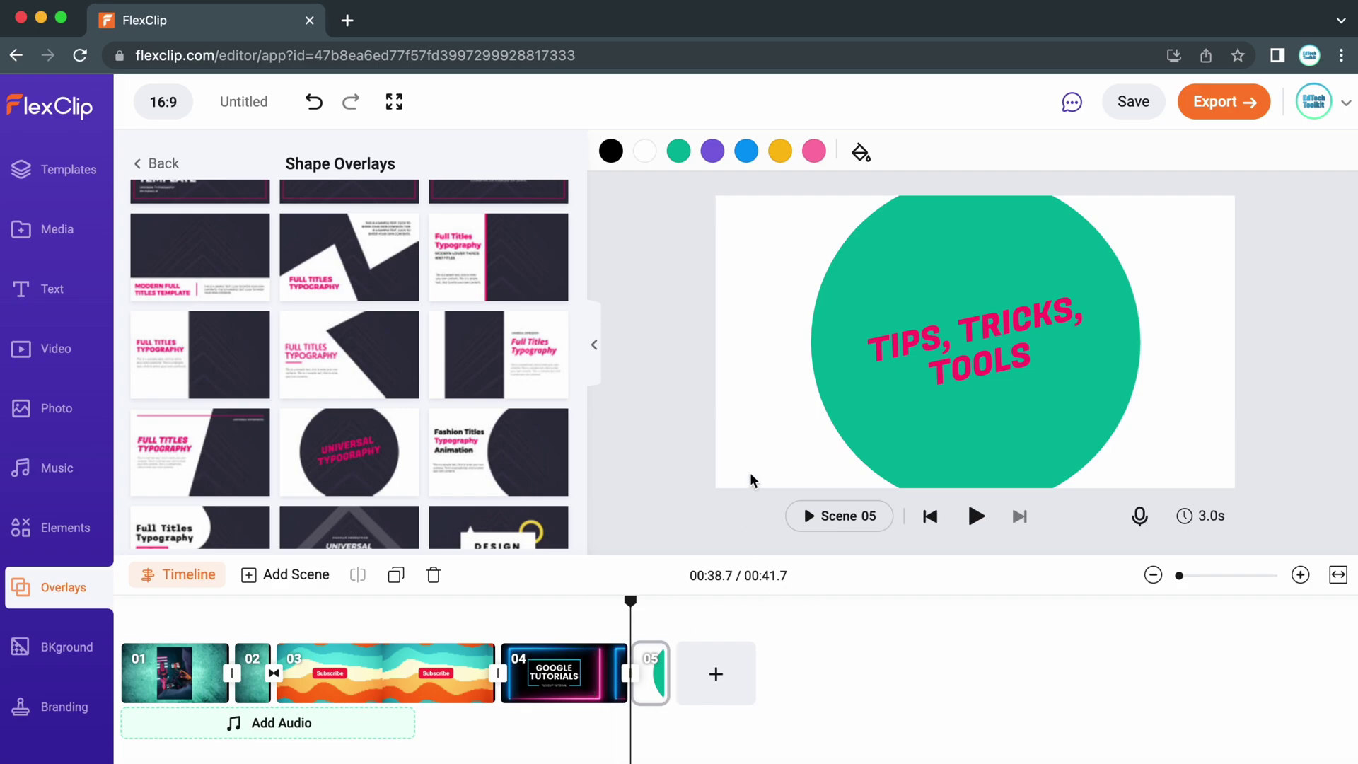
- Check the Shape Color options for the circle's white shape, leaving it white
click(757, 392)
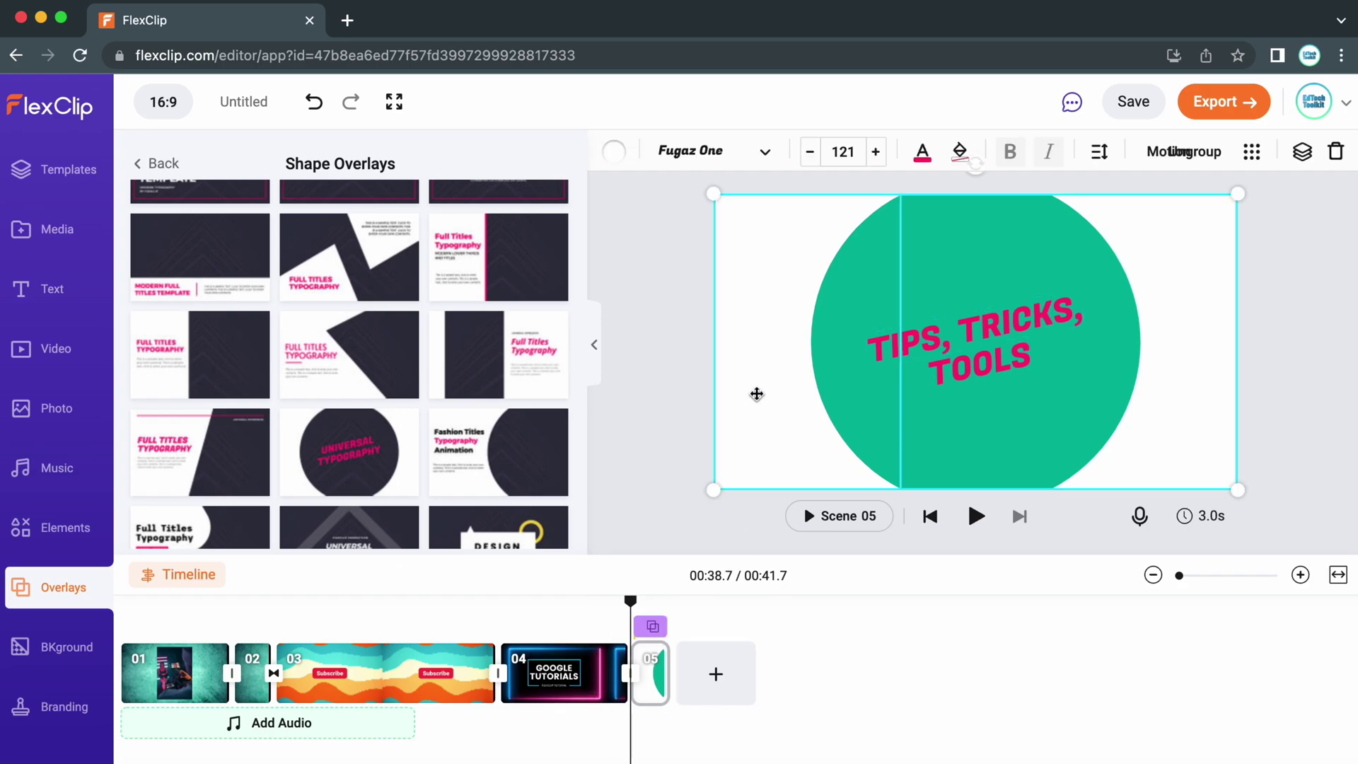
click(617, 157)
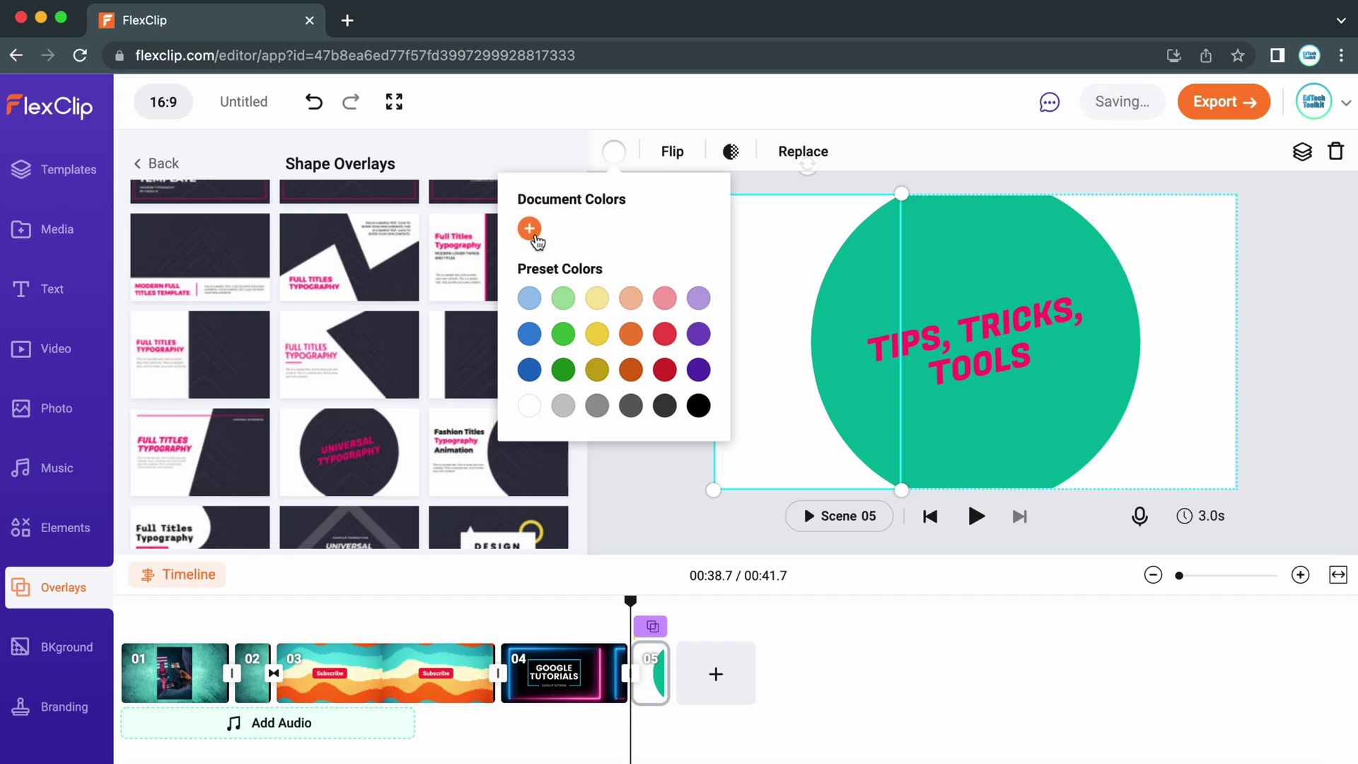
click(637, 612)
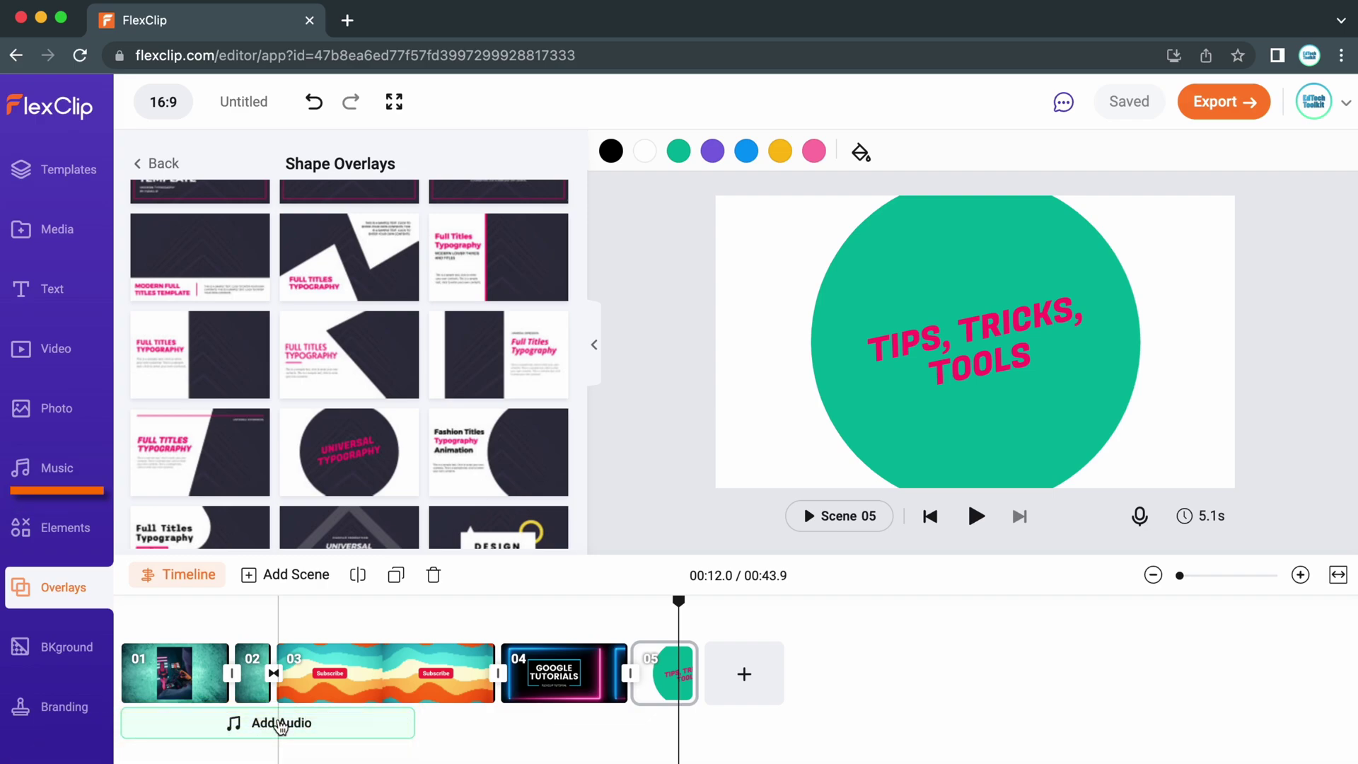
- Browse the stock music tracks, checking the Mood and Genre category lists
click(54, 468)
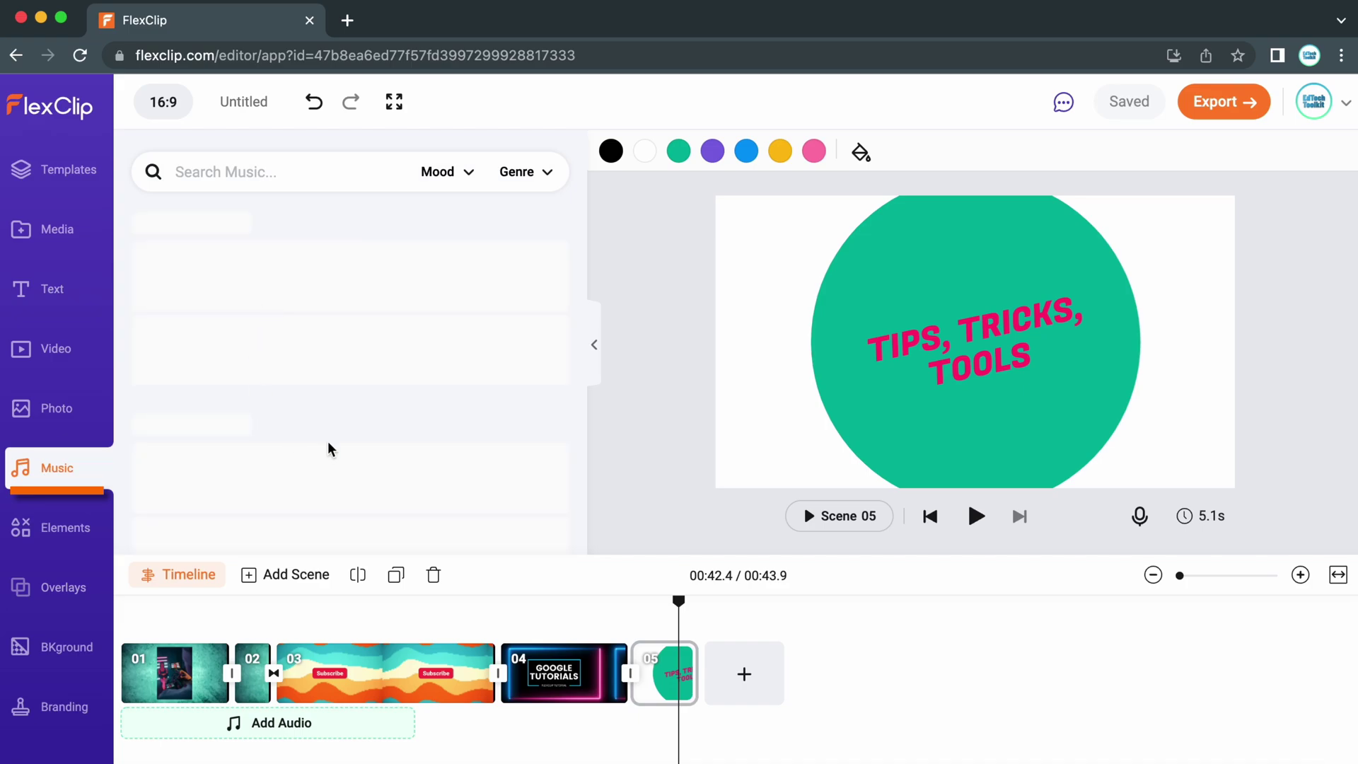
scroll(368, 375, down, 2)
scroll(367, 370, down, 4)
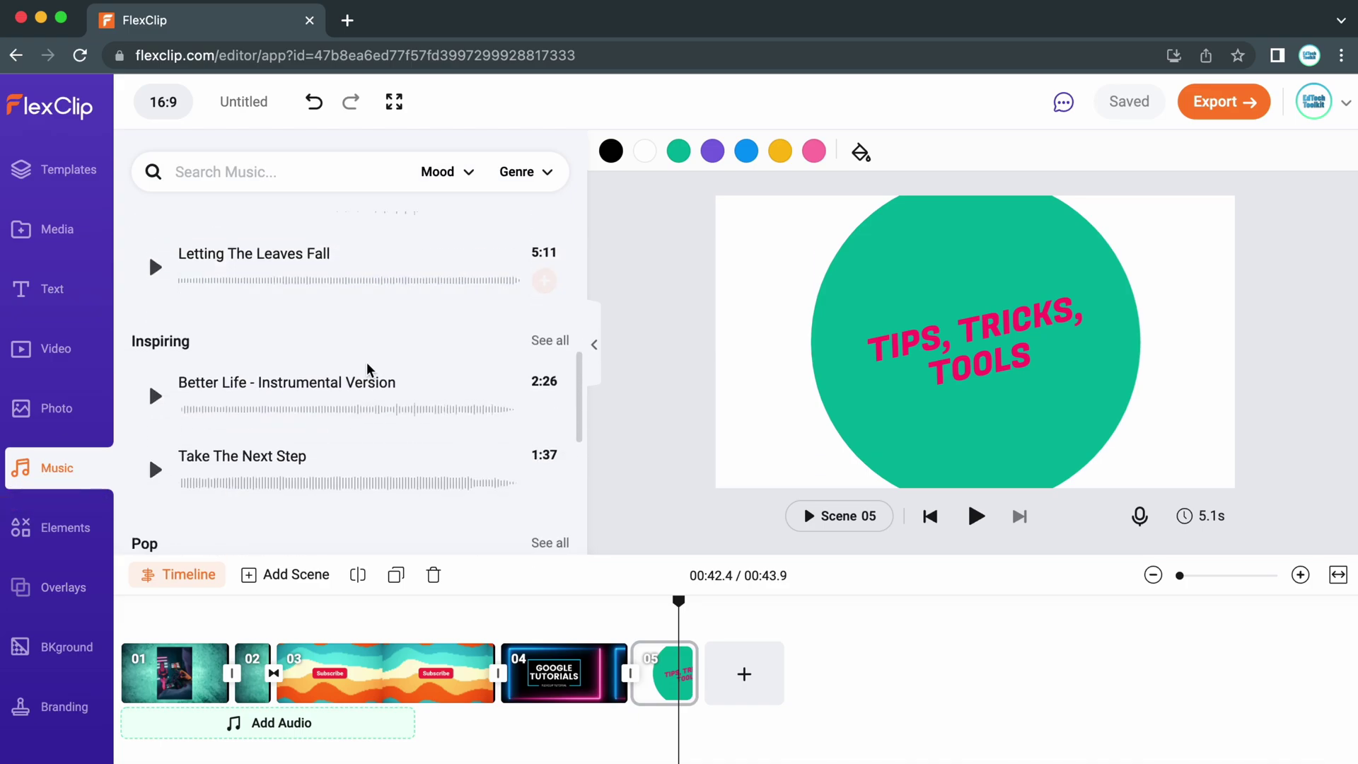
scroll(364, 364, up, 6)
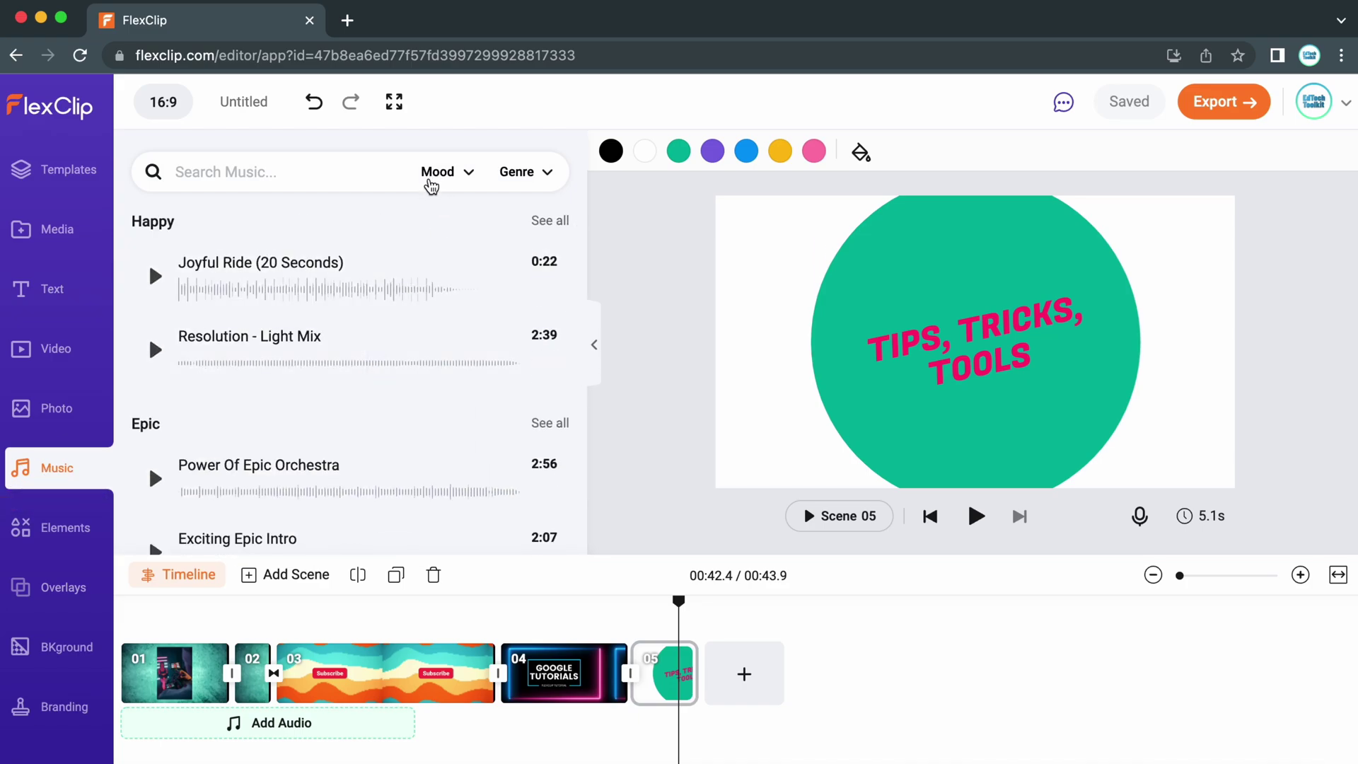
click(453, 182)
click(517, 179)
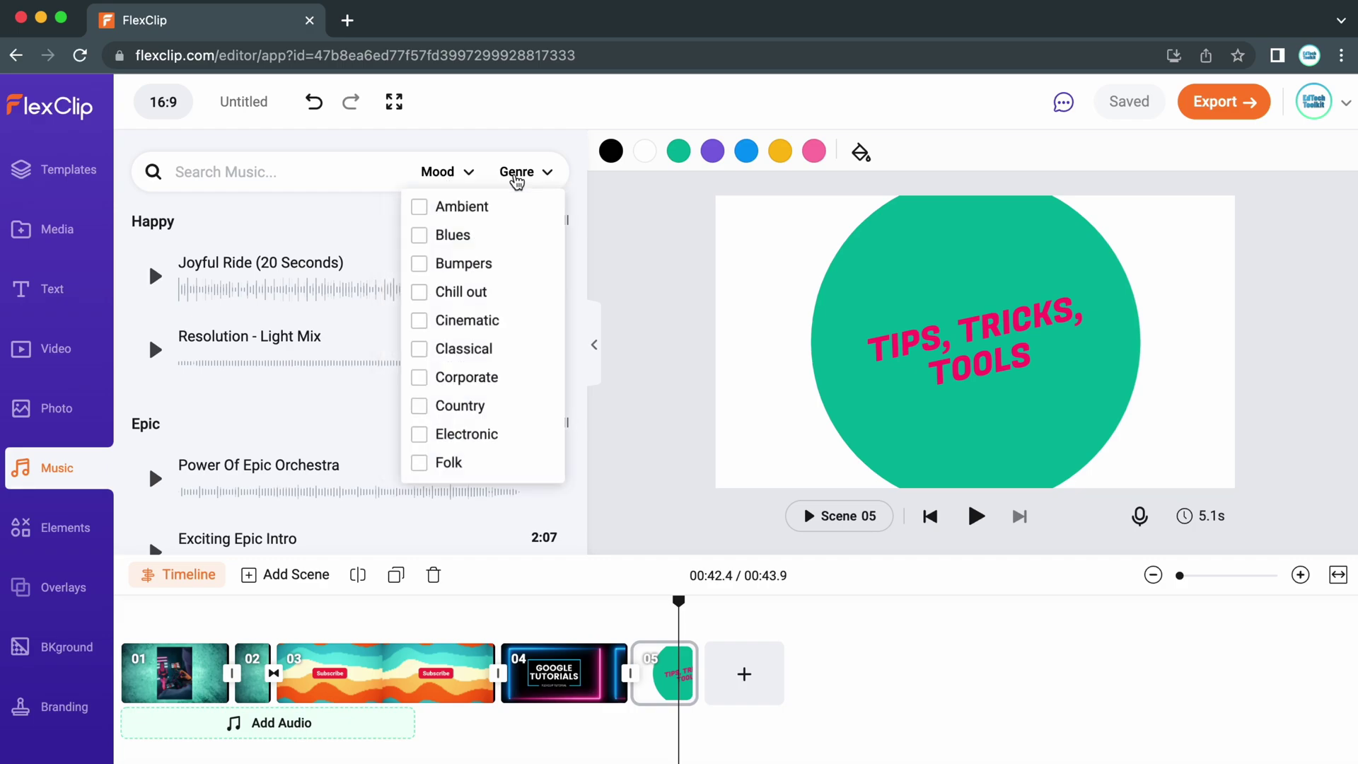
click(518, 178)
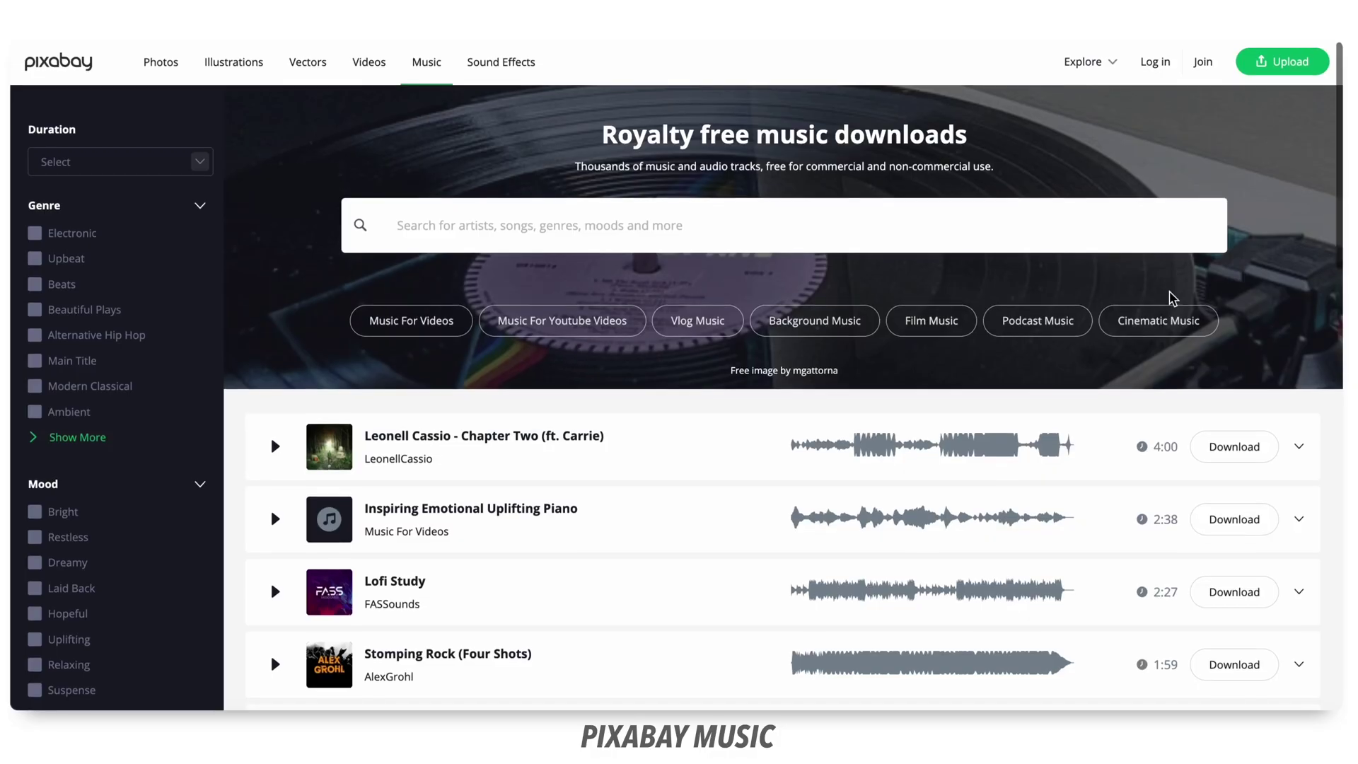
scroll(1170, 296, down, 4)
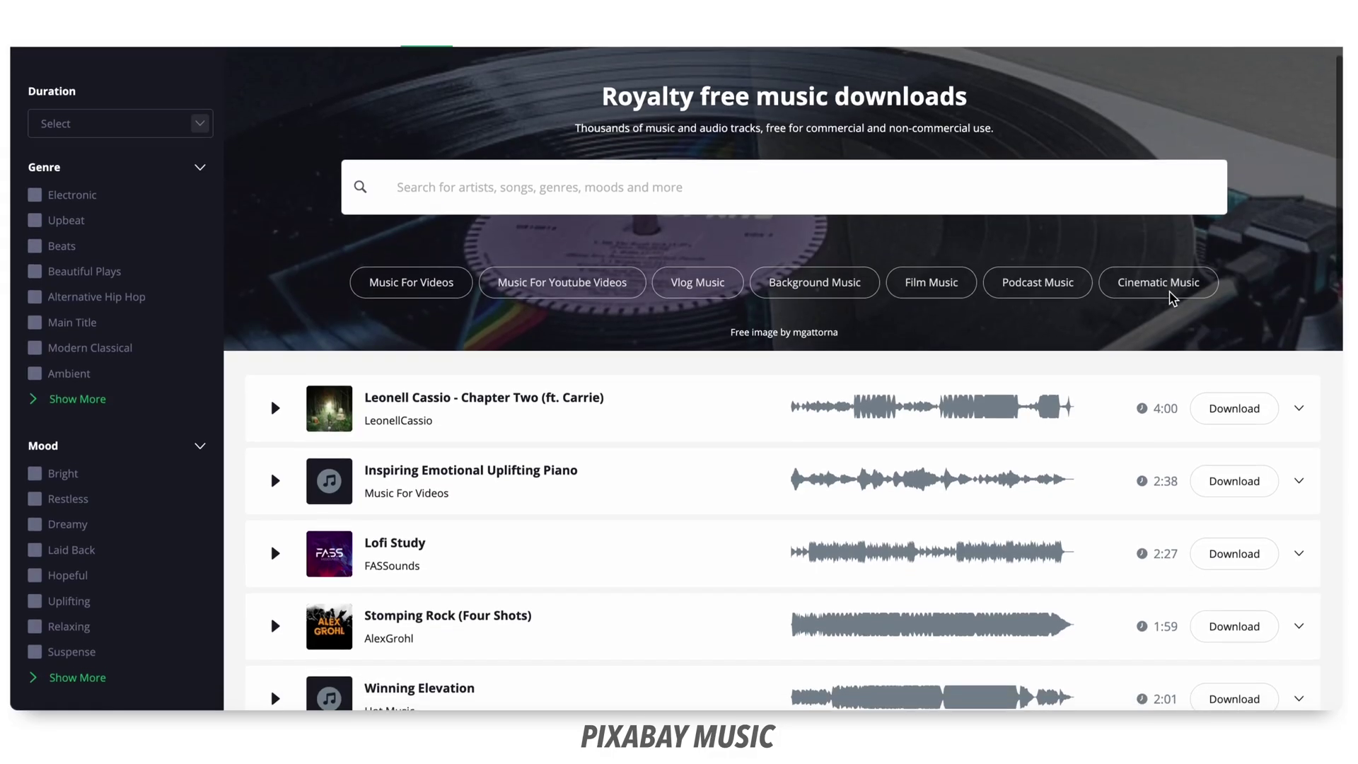
scroll(1170, 296, down, 1)
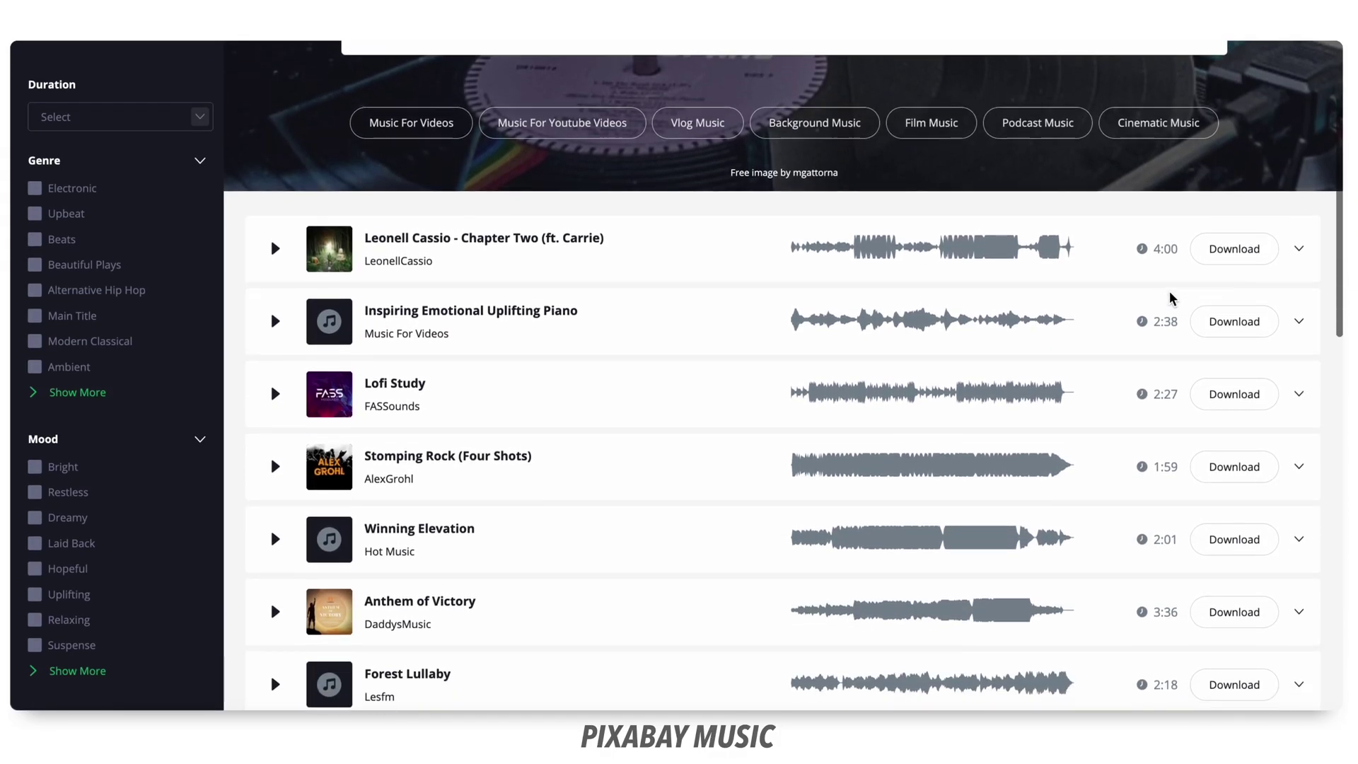
scroll(1170, 297, down, 1)
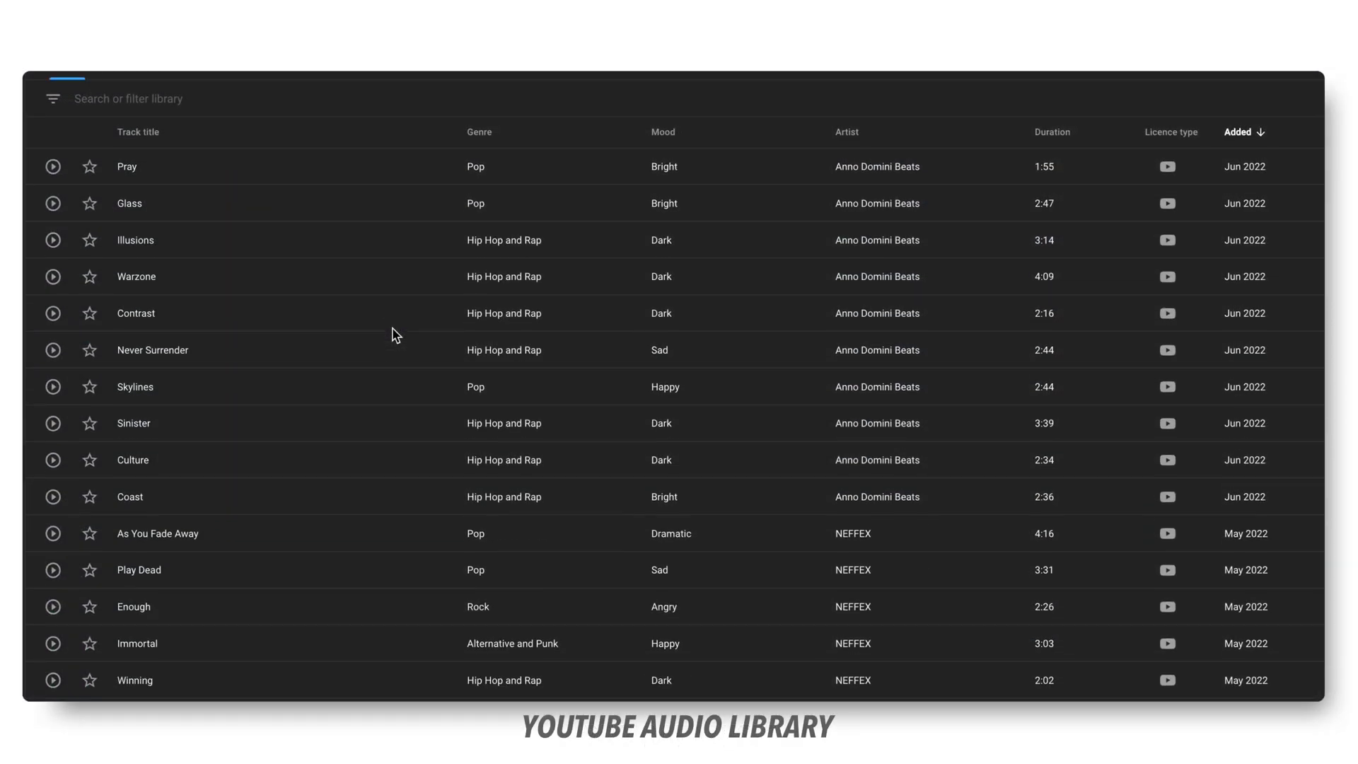
scroll(394, 334, down, 6)
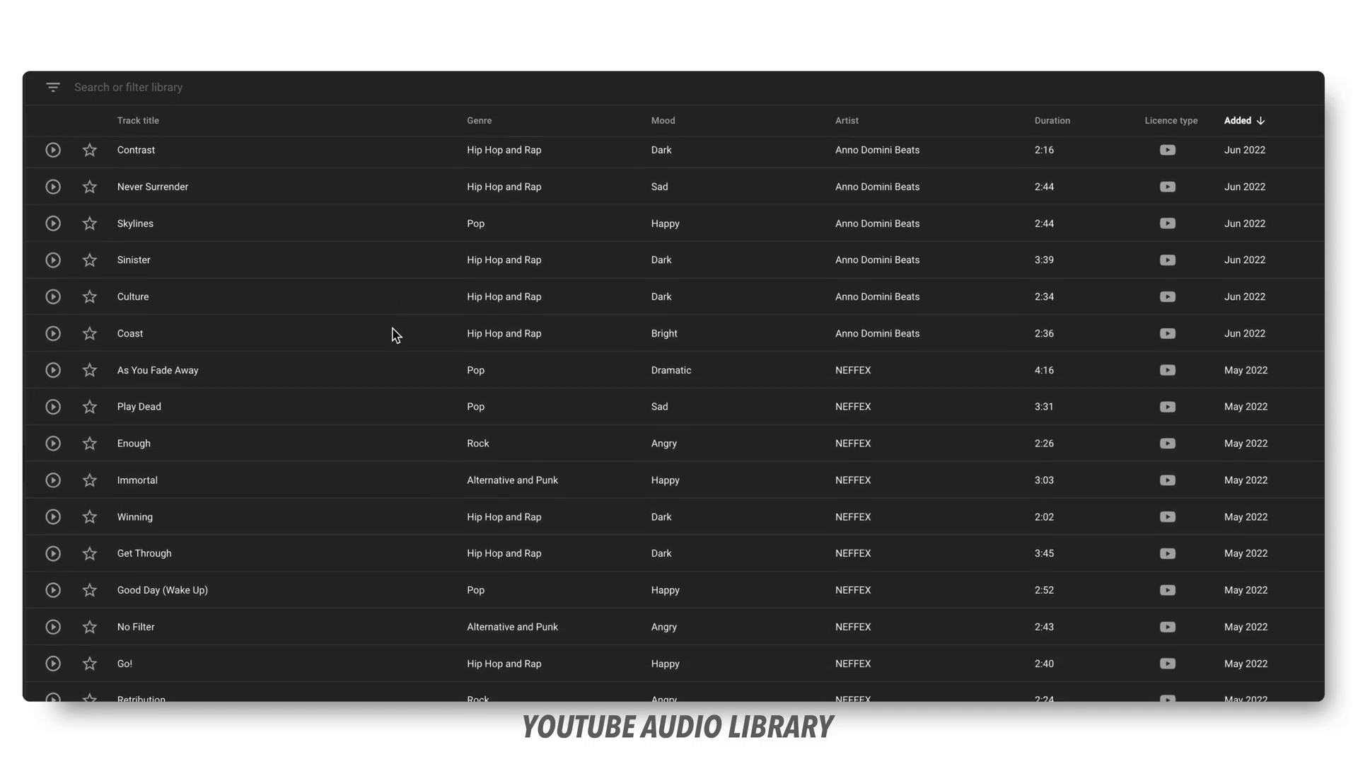
scroll(395, 334, up, 8)
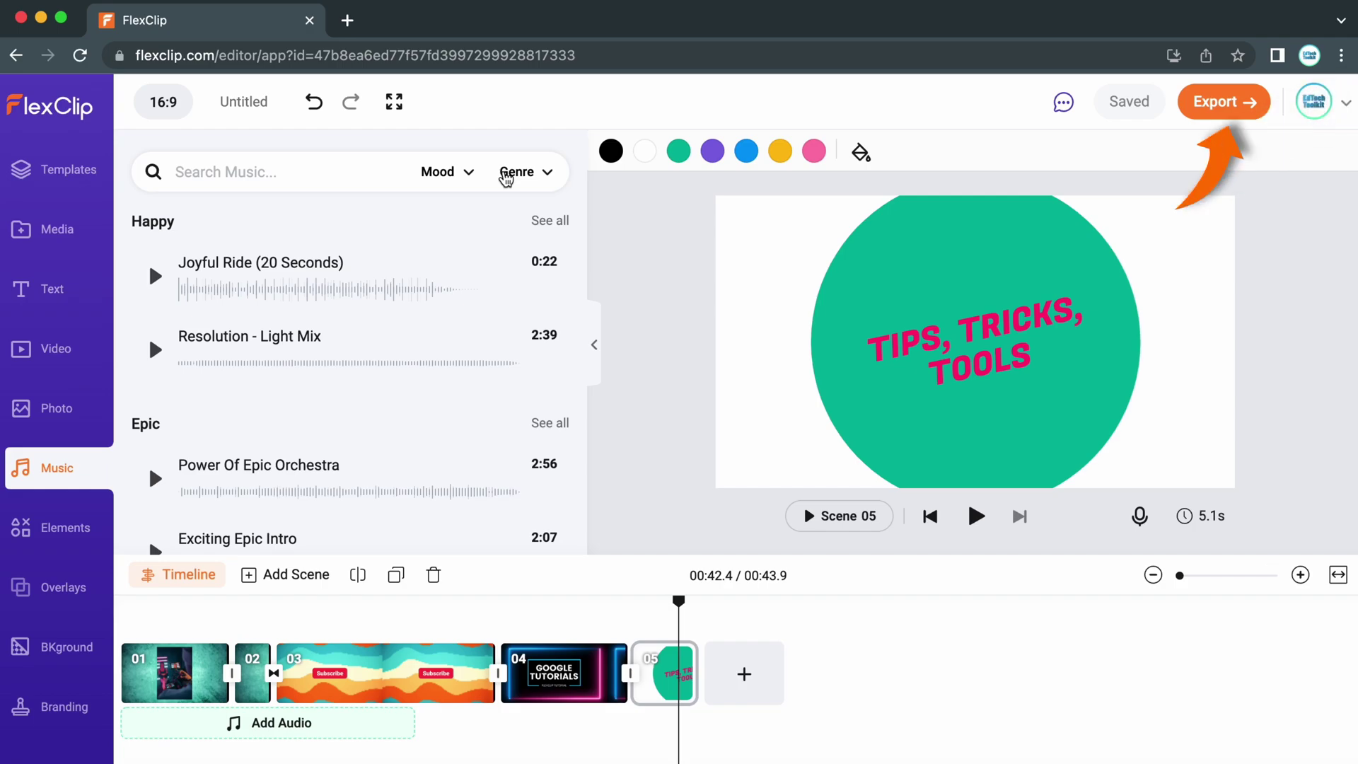
- Bring up the export options for the 43.9-second video, with 1080p High quality selected
click(1208, 114)
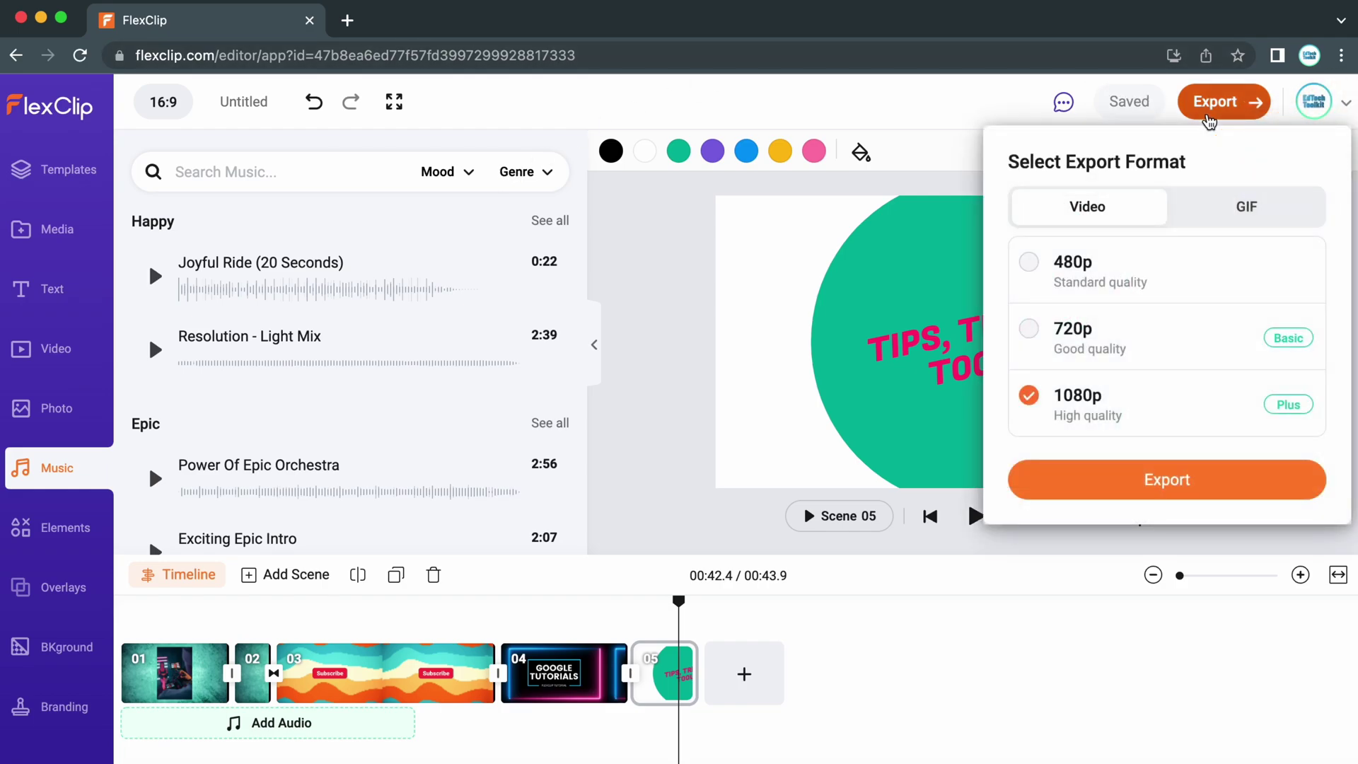